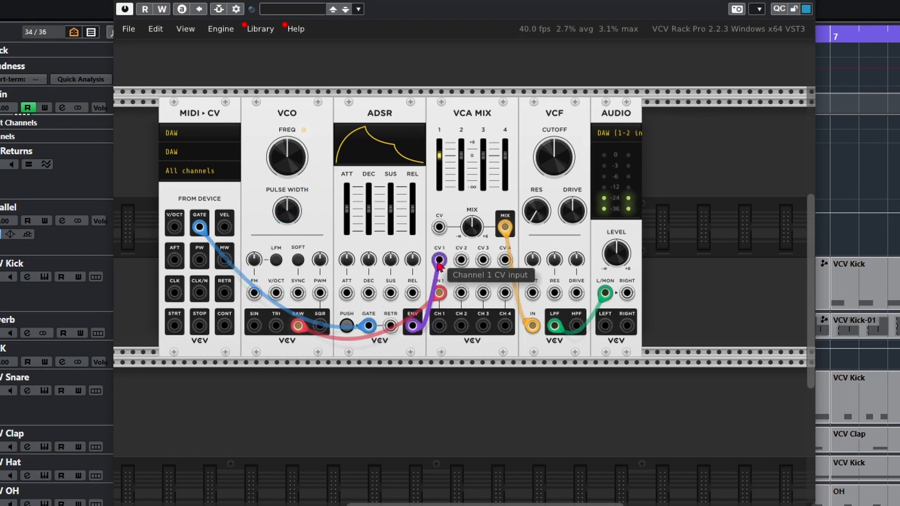
# Patch the ADSR envelope output to the VCF cutoff input and check the sound with the on-screen keyboard
pyautogui.moveTo(412, 326); pyautogui.dragTo(532, 293)
pyautogui.hotkey('alt', 'k')
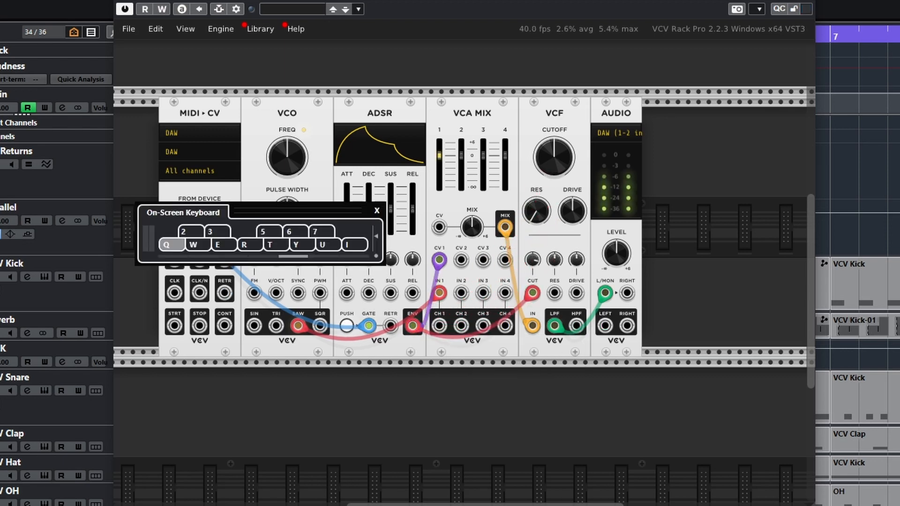
pyautogui.hotkey('alt', 'k')
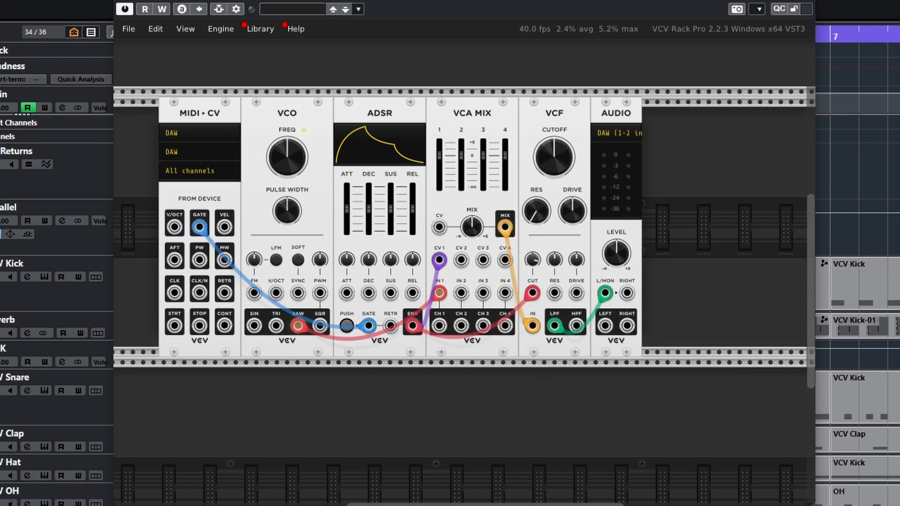
# Find the 12hp Permutation module by Grayscale with the search "permut" and add it between the MIDI-CV and VCO modules
pyautogui.press('Return')
pyautogui.write('permut')
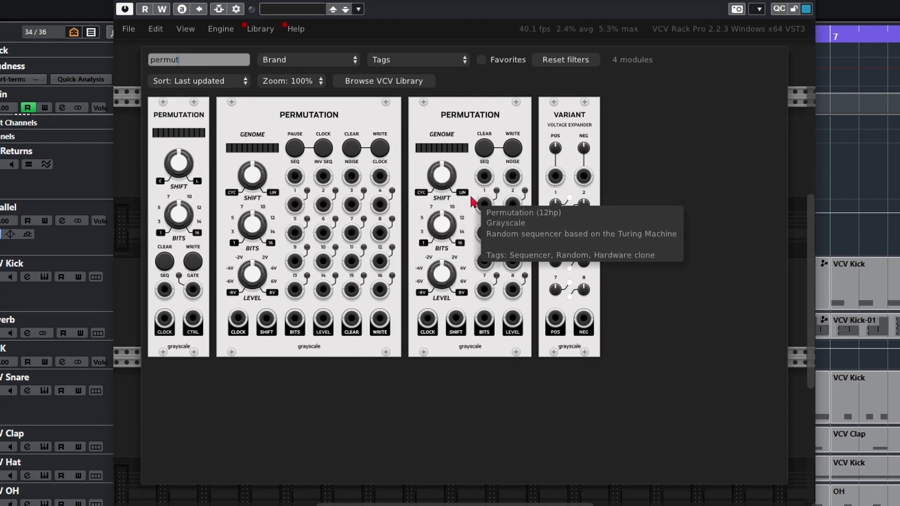
pyautogui.click(473, 202)
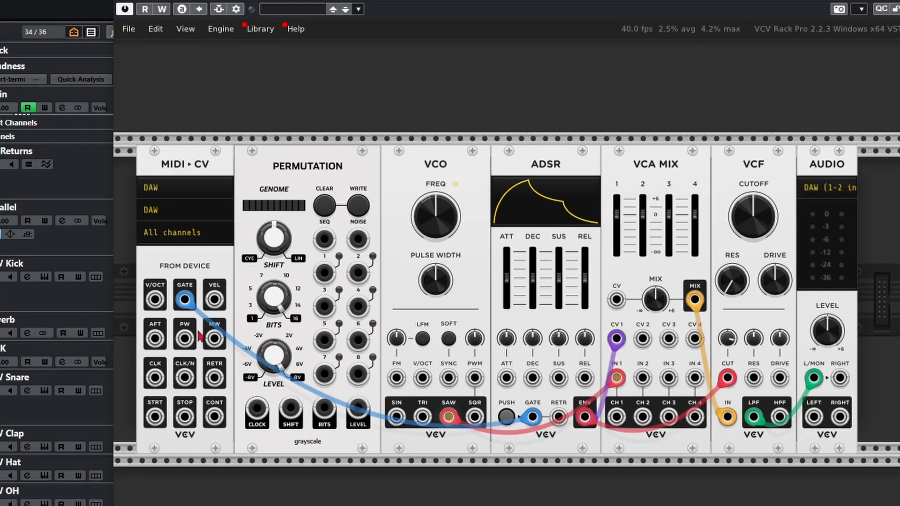
# Patch the MIDI-CV CLK/N output to Permutation's clock input and open the CLK/N divider options
pyautogui.moveTo(185, 378); pyautogui.dragTo(257, 410)
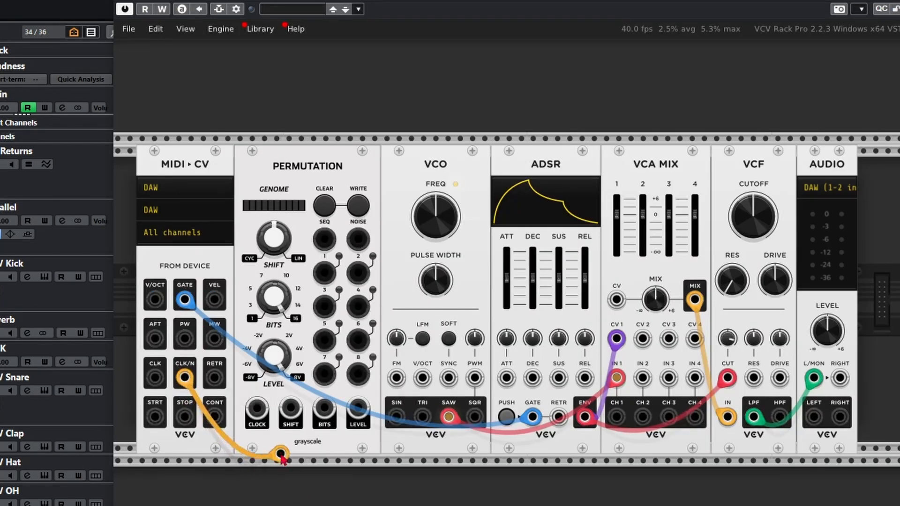
pyautogui.rightClick(196, 168)
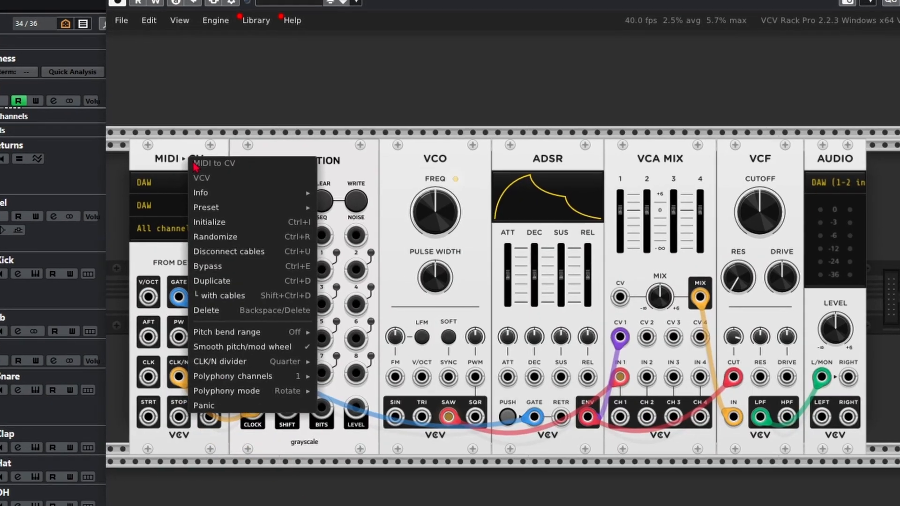
pyautogui.moveTo(277, 363)
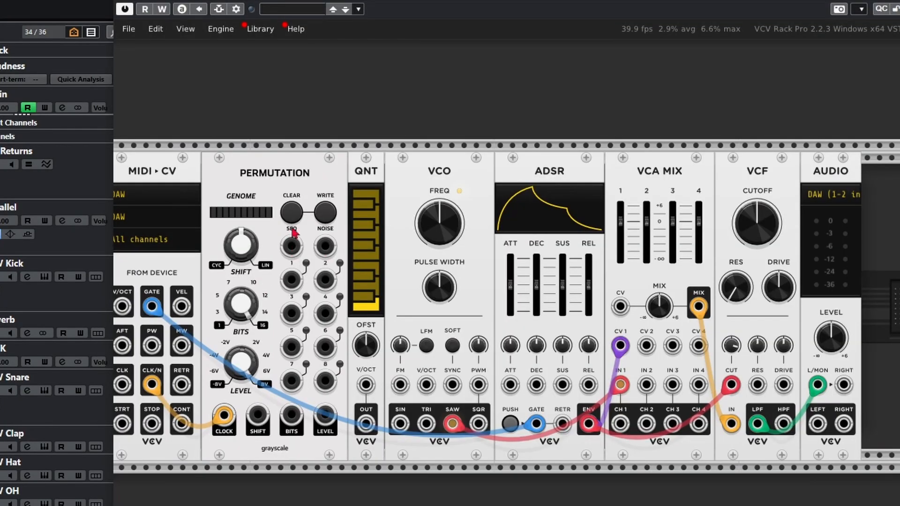
# Route Permutation's SEQ output through the QNT quantizer into the VCO's V/OCT input and set the VCO frequency to 110 Hz
pyautogui.moveTo(292, 246); pyautogui.dragTo(366, 384)
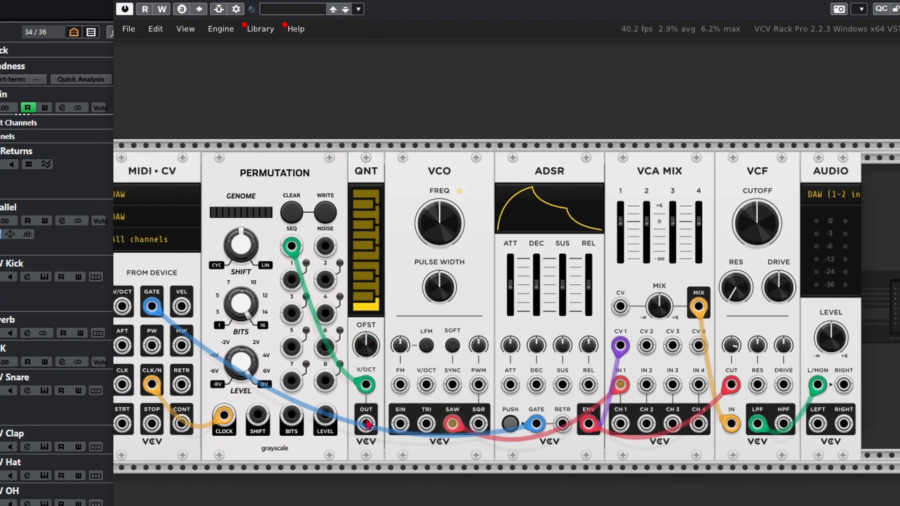
pyautogui.moveTo(365, 424); pyautogui.dragTo(426, 385)
pyautogui.rightClick(438, 223)
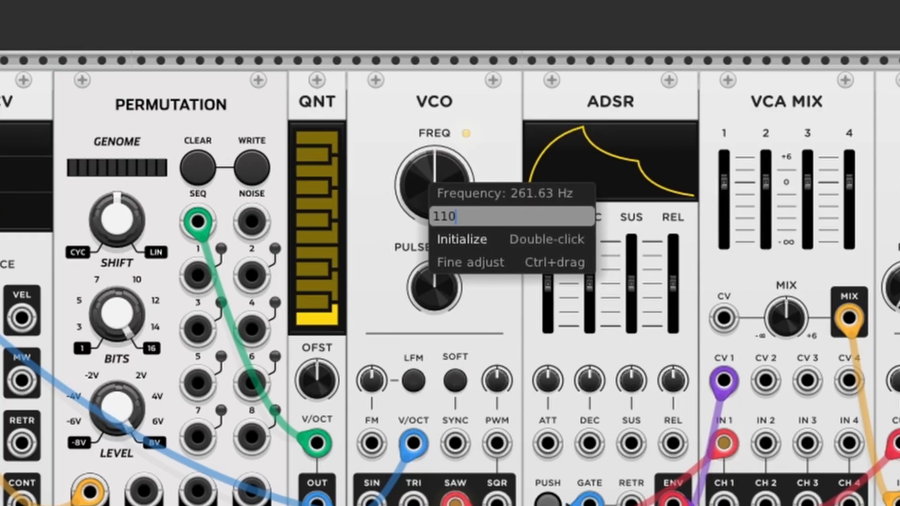
pyautogui.press('Return')
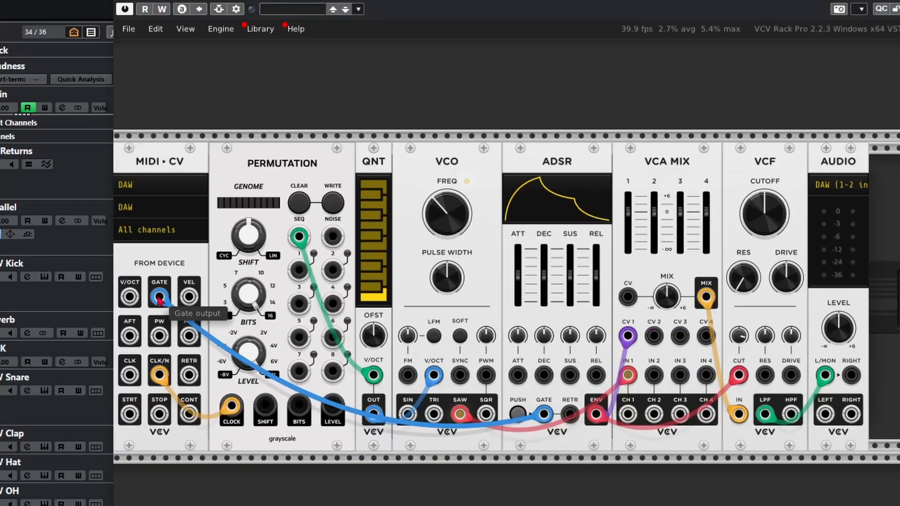
# Add a GATES module and route Permutation's output 1 through its gate input and gate output to the ADSR gate input
pyautogui.moveTo(160, 300); pyautogui.dragTo(299, 282)
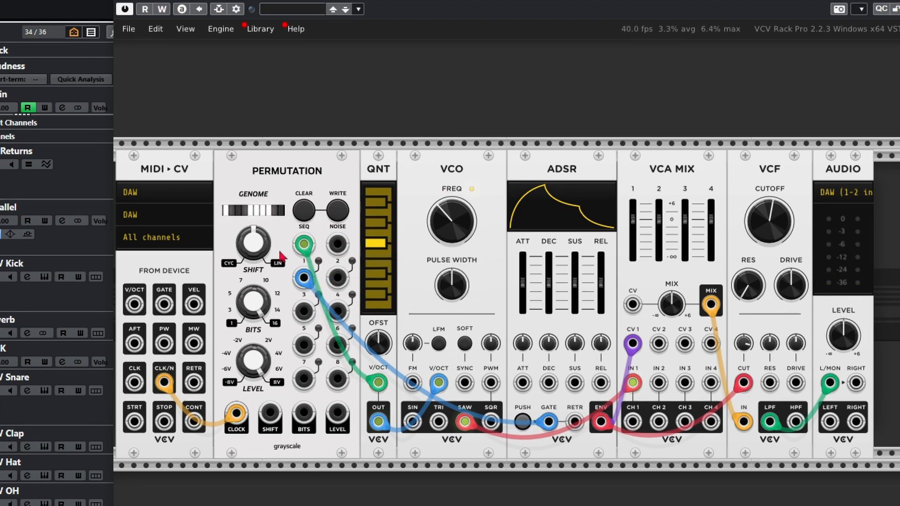
pyautogui.press('Return')
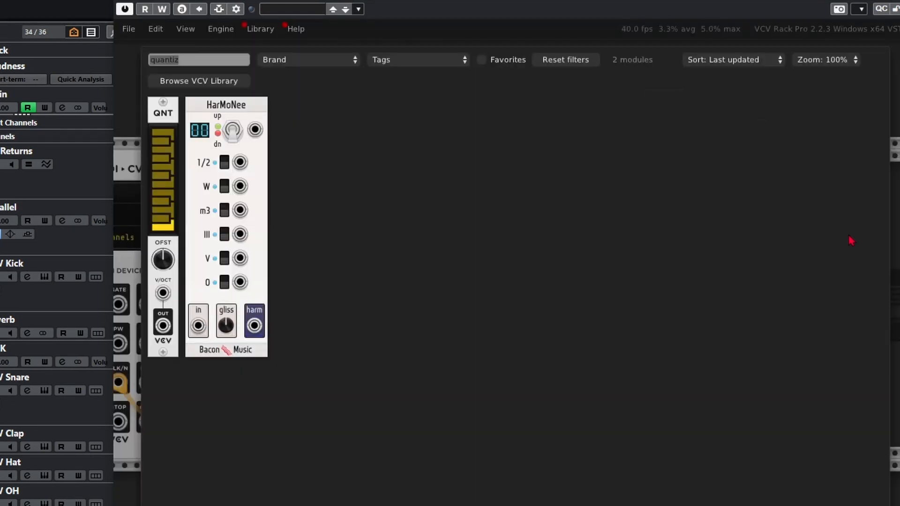
pyautogui.write('gate')
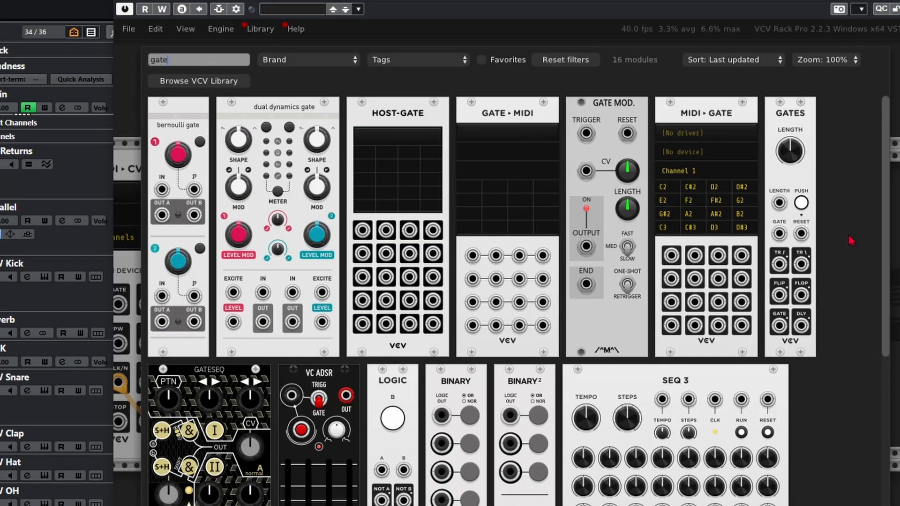
pyautogui.click(802, 227)
pyautogui.moveTo(597, 424); pyautogui.dragTo(365, 313)
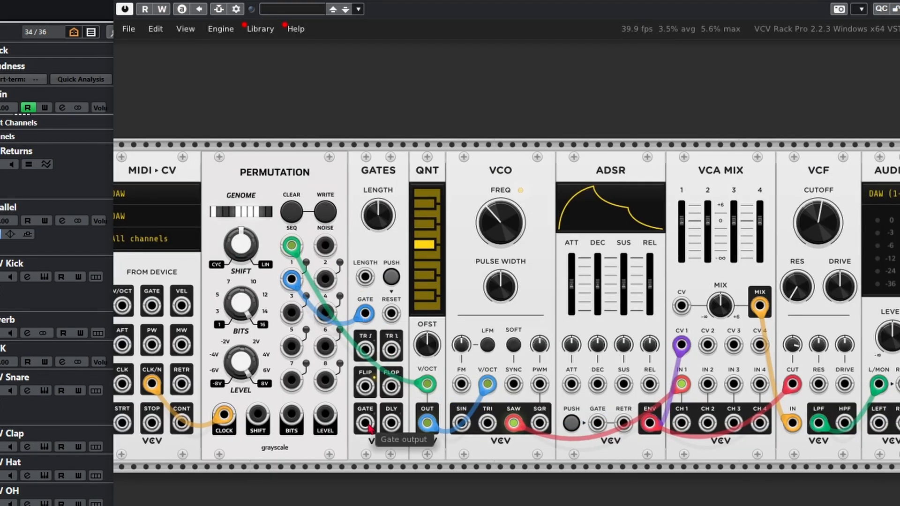
pyautogui.moveTo(369, 426); pyautogui.dragTo(598, 424)
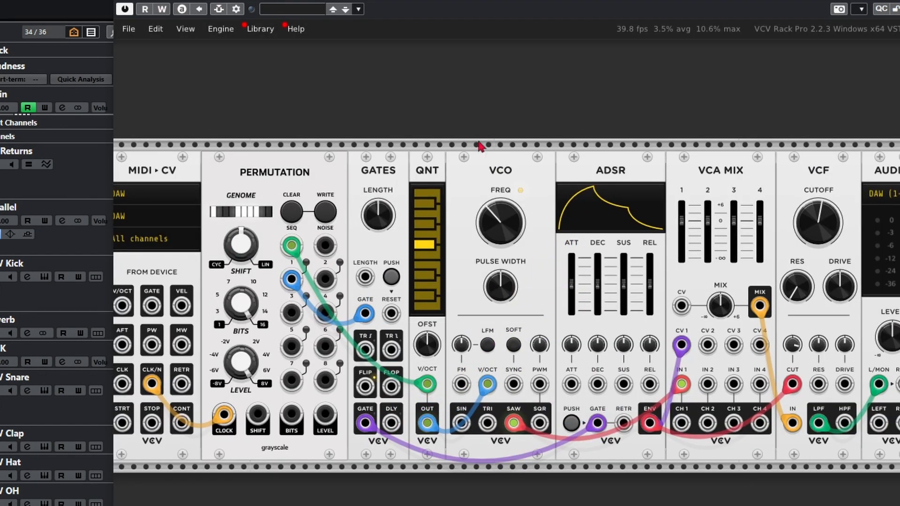
# During playback, shape the ADSR with minimal attack, low sustain and about 100 ms decay, and raise the VCF drive
pyautogui.moveTo(471, 134); pyautogui.dragTo(443, 140)
pyautogui.press('space')
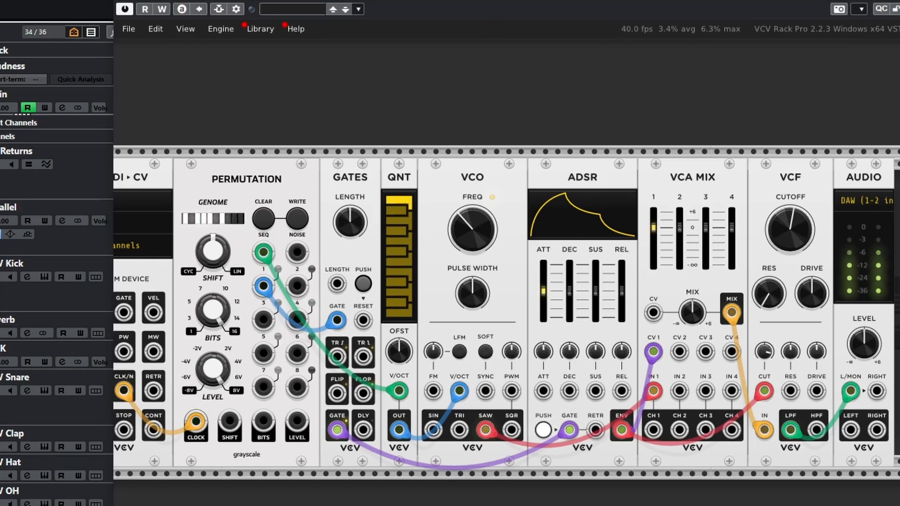
pyautogui.moveTo(311, 160); pyautogui.dragTo(331, 165)
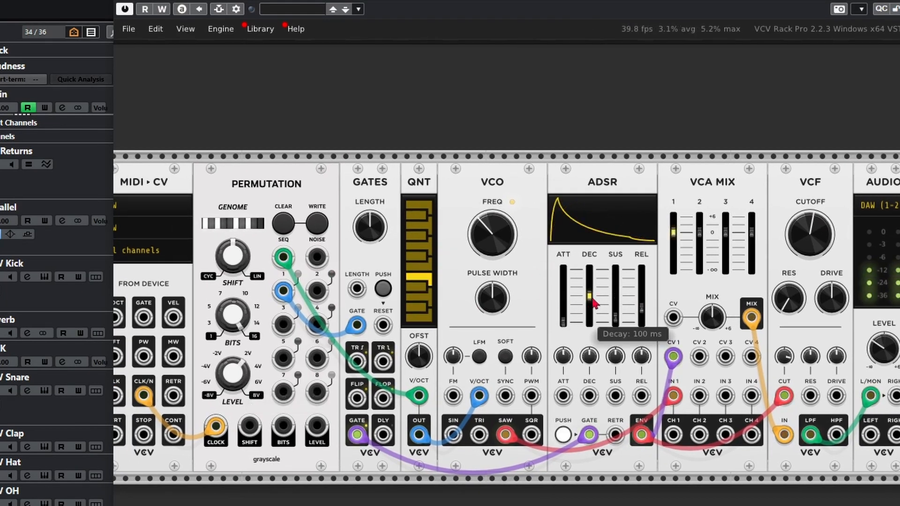
pyautogui.moveTo(591, 298); pyautogui.dragTo(590, 296)
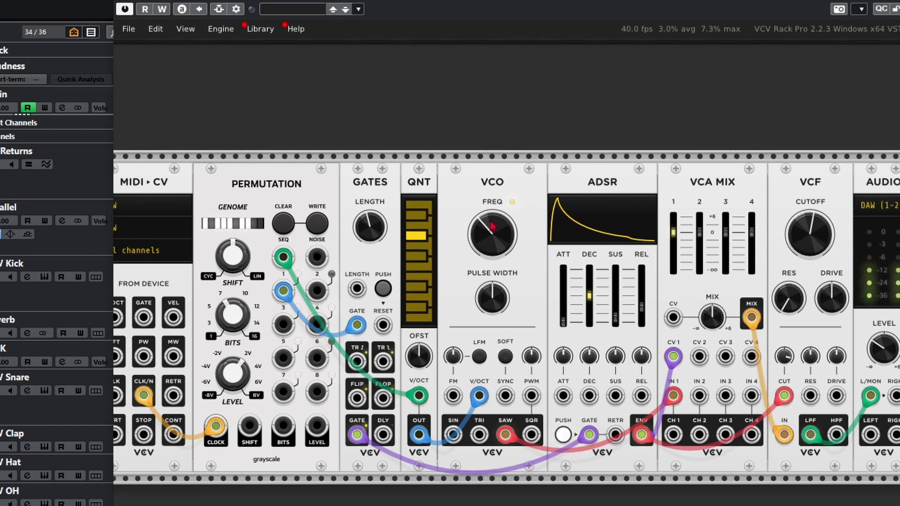
pyautogui.moveTo(842, 309)
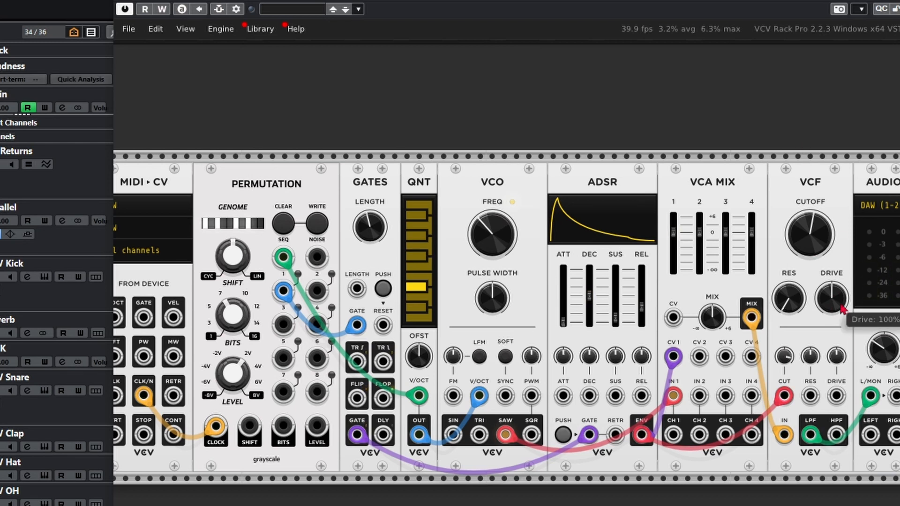
pyautogui.moveTo(833, 301); pyautogui.dragTo(833, 305)
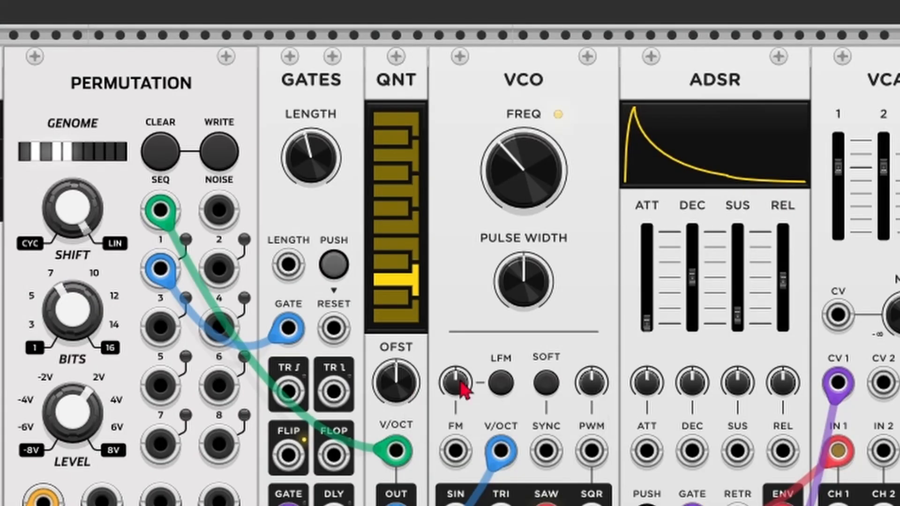
# Lower the VCO frequency to 55 Hz, followed by a still lower value for a deeper bass pitch
pyautogui.rightClick(539, 190)
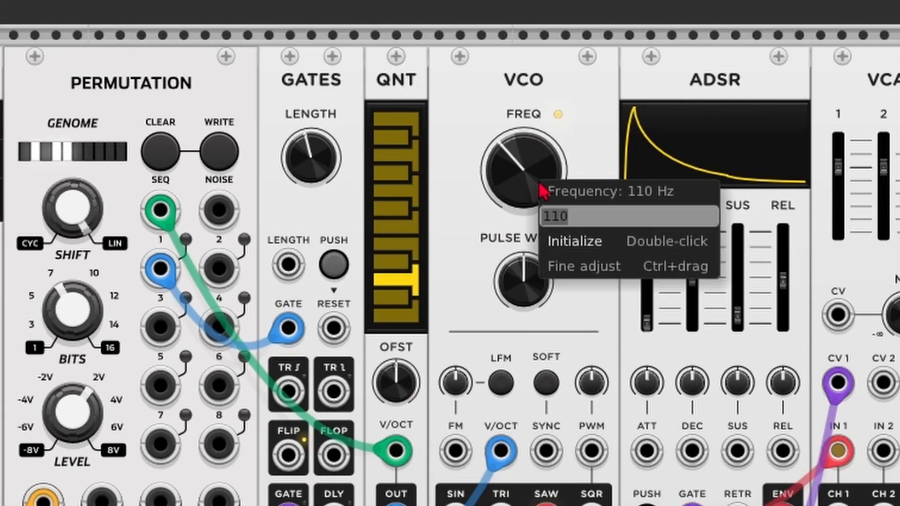
pyautogui.write('55')
pyautogui.press('Return')
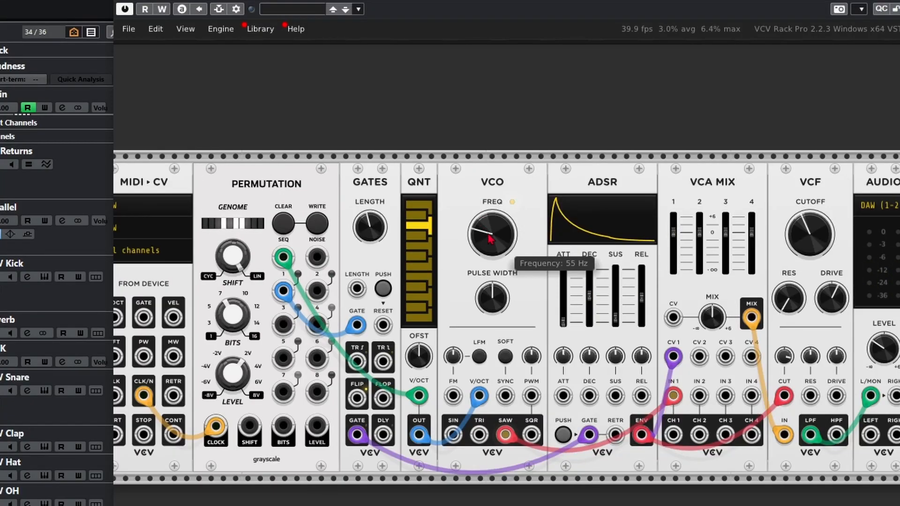
pyautogui.rightClick(492, 246)
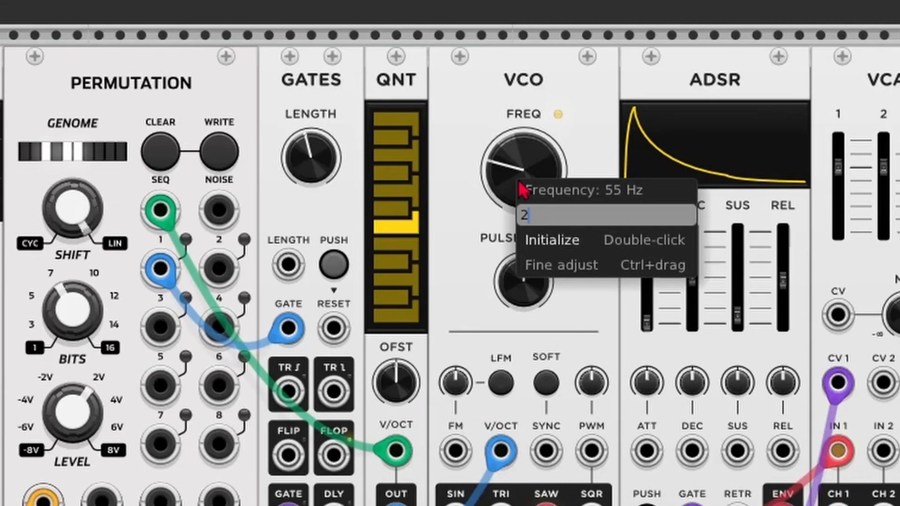
pyautogui.press('Return')
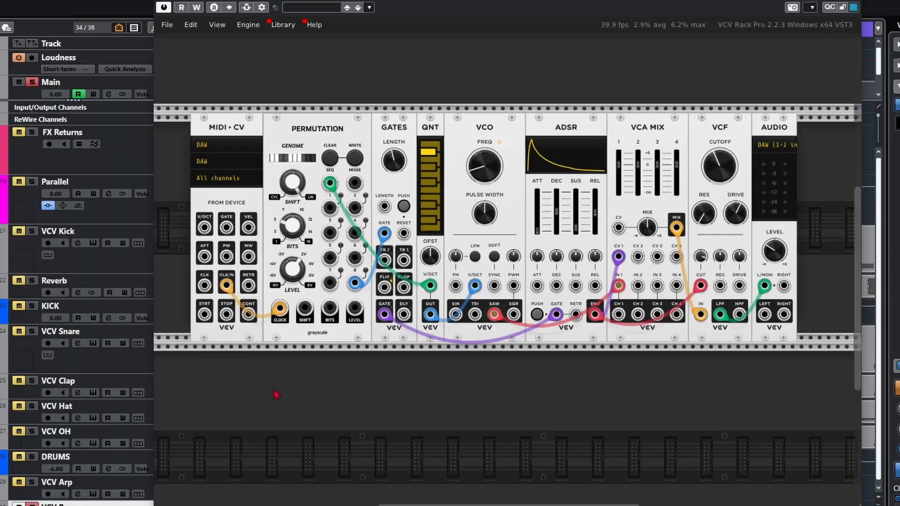
# Add the VCV VCA and 8VERT modules to the empty row below the synth voice
pyautogui.rightClick(277, 393)
pyautogui.write('vca')
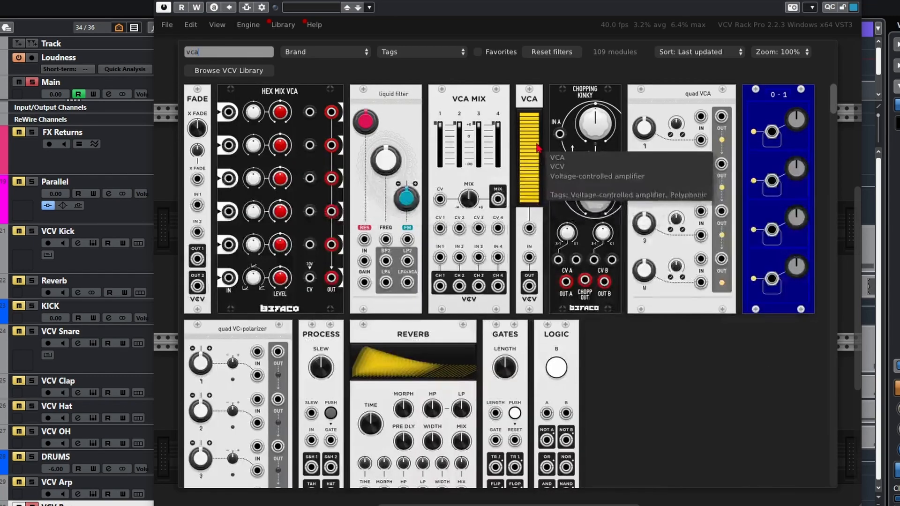
pyautogui.click(536, 147)
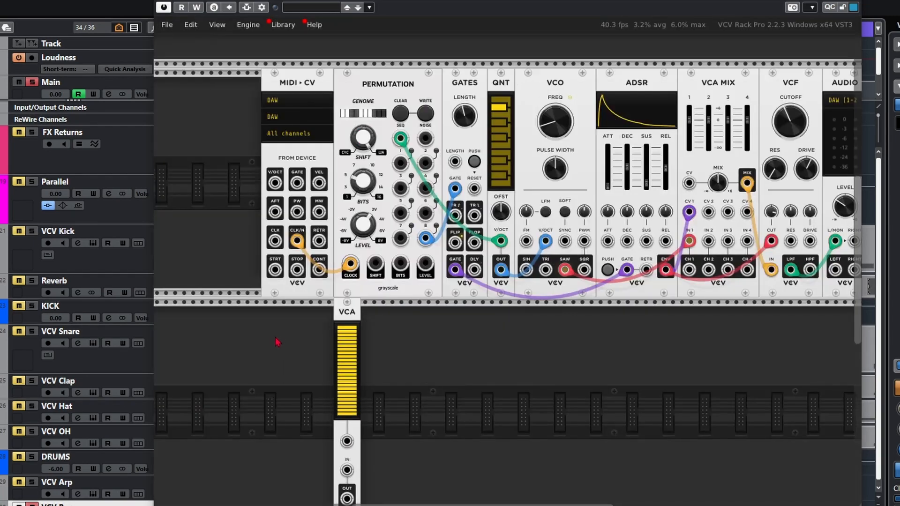
pyautogui.rightClick(278, 343)
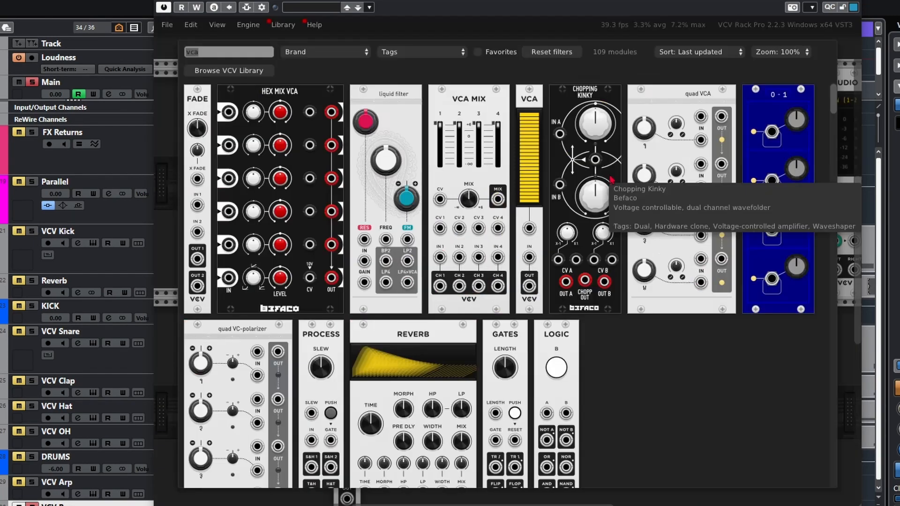
pyautogui.write('atte')
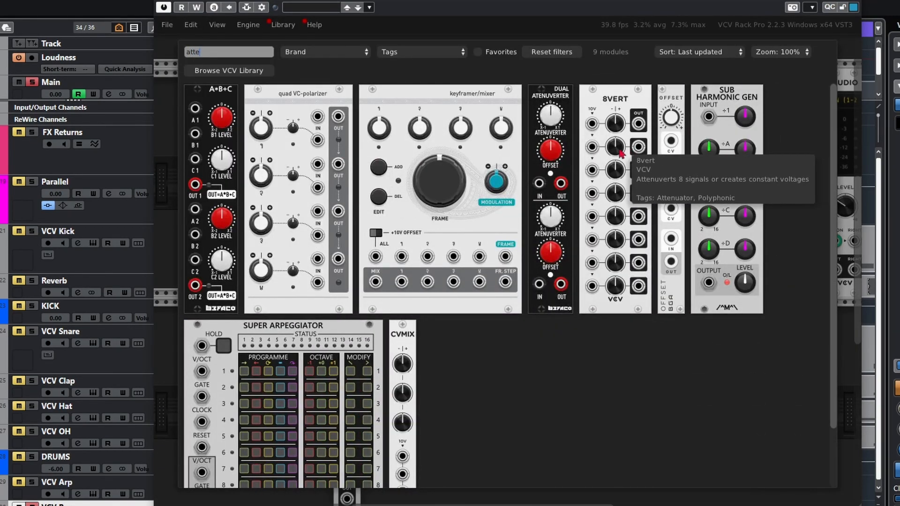
pyautogui.click(609, 162)
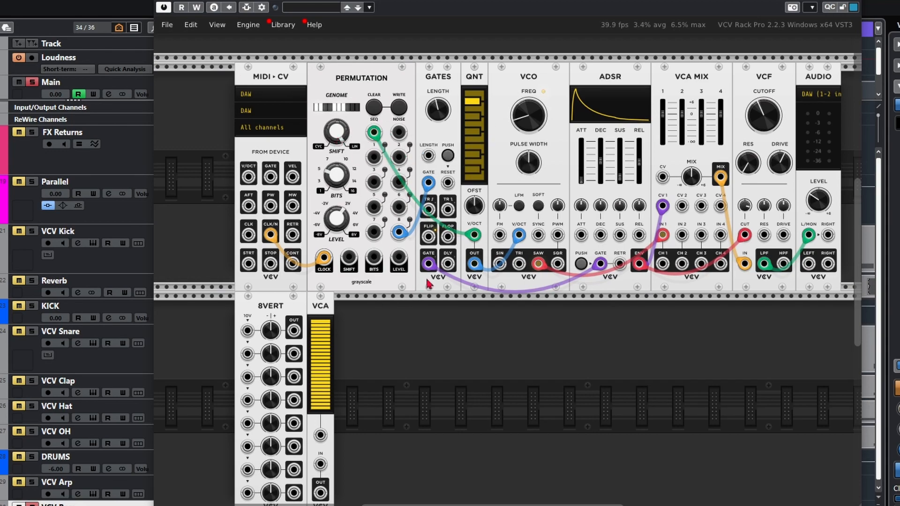
# Add a Clock Div. module beside 8VERT, clock it from MIDI-CV's CLK/N output, and patch its divide-by-32 output to the VCA's CV input
pyautogui.press('Return')
pyautogui.write('clock')
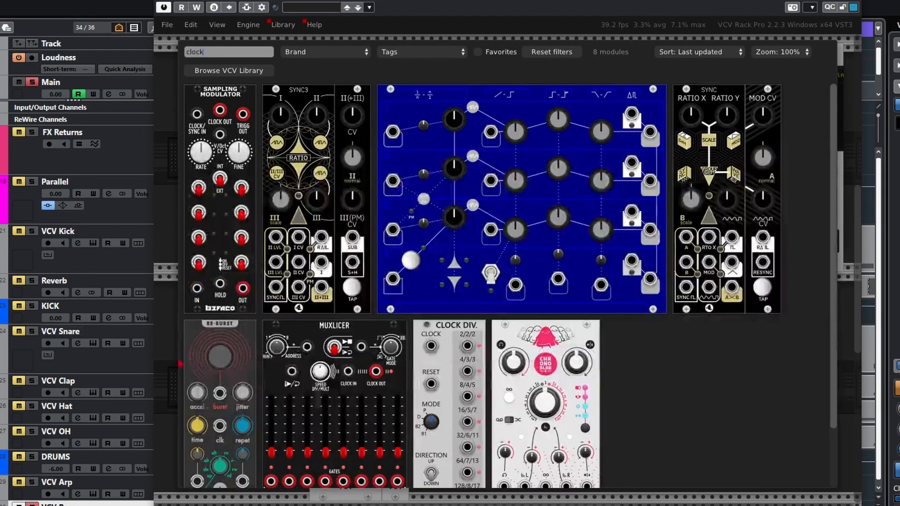
pyautogui.click(425, 328)
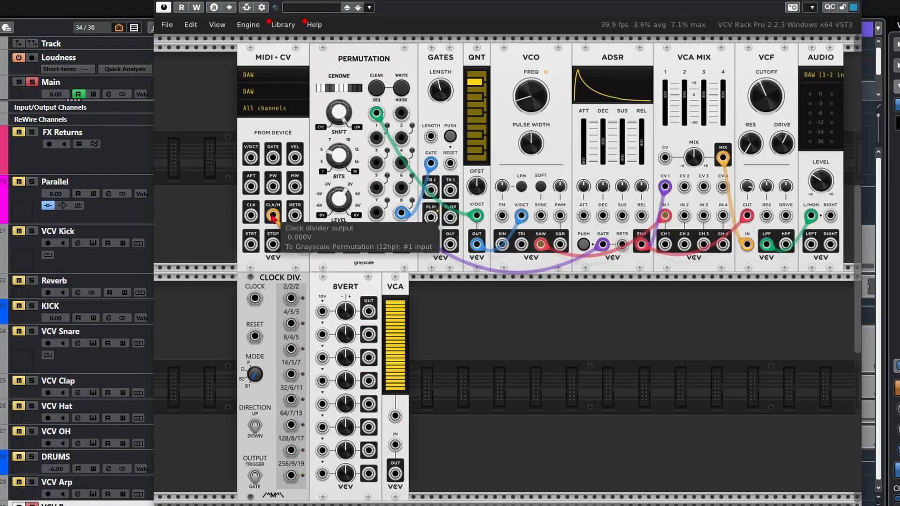
pyautogui.moveTo(273, 217); pyautogui.dragTo(254, 298)
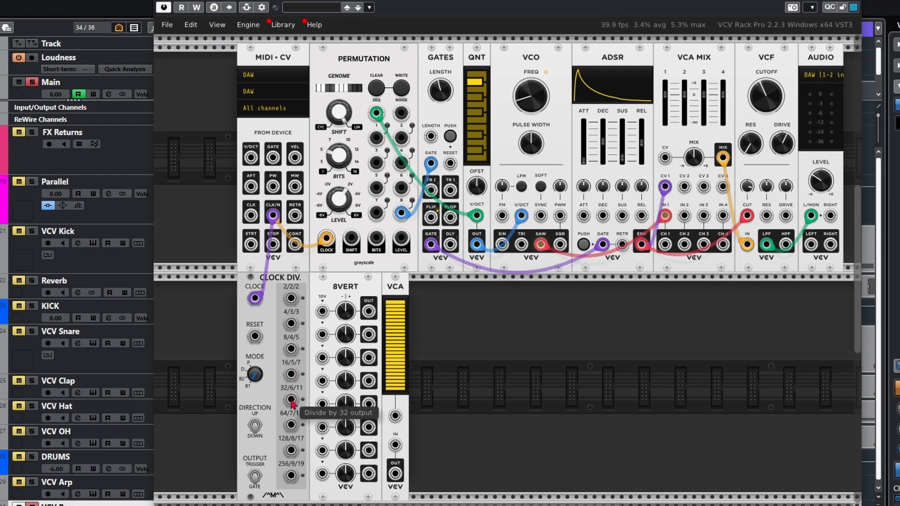
pyautogui.moveTo(291, 399); pyautogui.dragTo(397, 418)
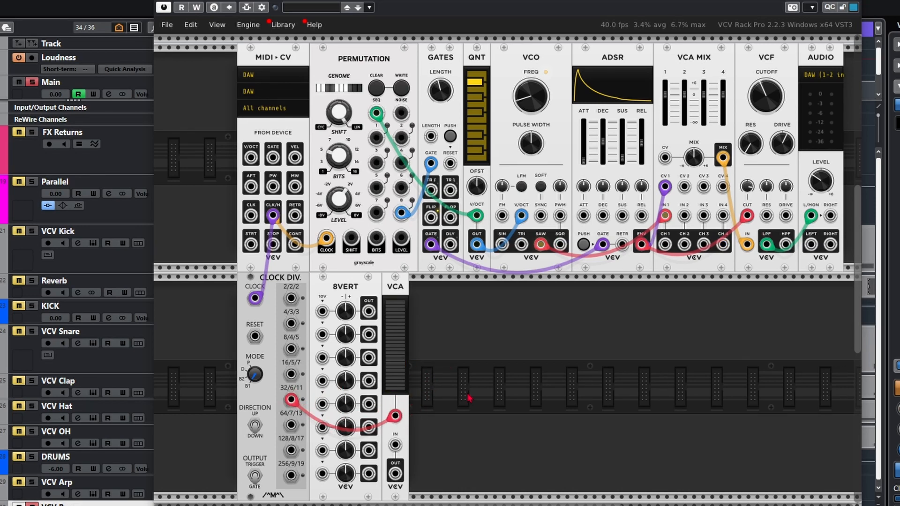
# Add a Scope module next to the VCA and patch the clock divider's divide-by-32 output to its IN 1
pyautogui.moveTo(460, 391); pyautogui.dragTo(519, 392)
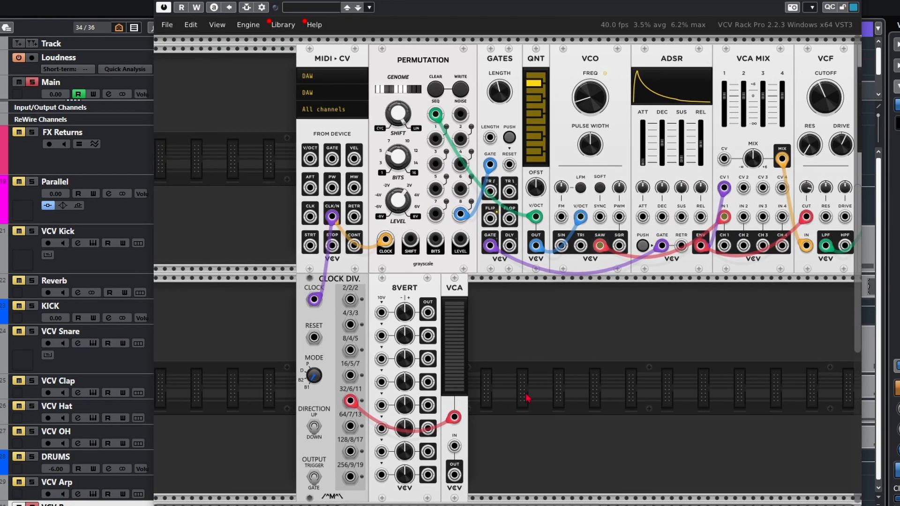
pyautogui.rightClick(530, 395)
pyautogui.write('scope')
pyautogui.click(287, 156)
pyautogui.moveTo(351, 401); pyautogui.dragTo(483, 475)
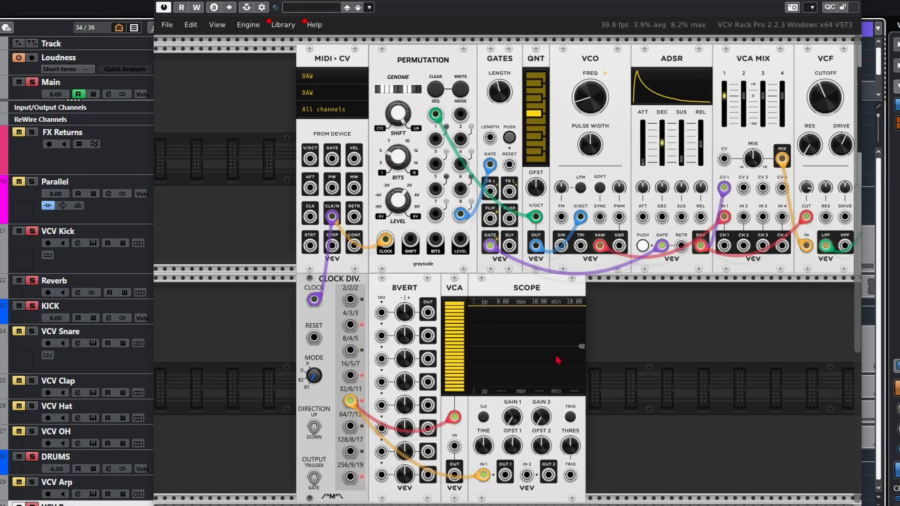
# Patch 8VERT's row 1 output into the VCA and the VCA's output into Permutation's SHIFT input, and raise the row 1 gain
pyautogui.press('space')
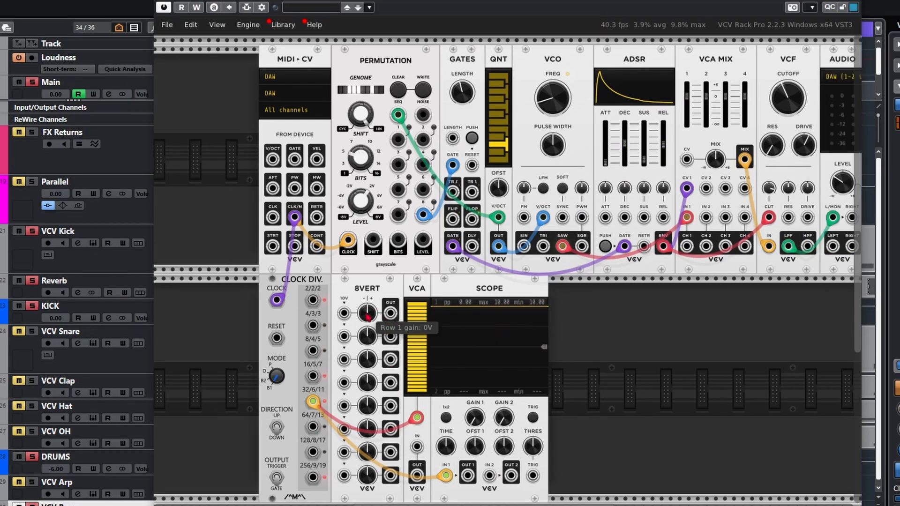
pyautogui.moveTo(390, 313); pyautogui.dragTo(376, 244)
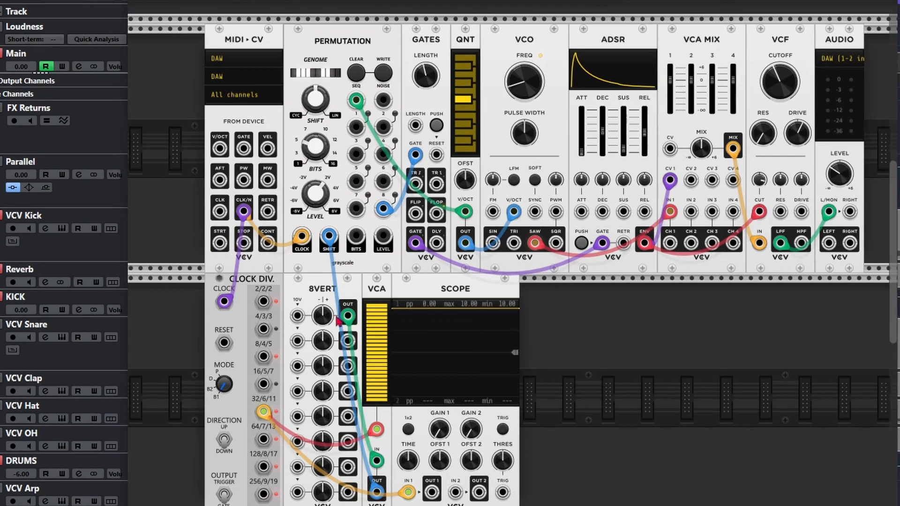
pyautogui.moveTo(328, 317); pyautogui.dragTo(328, 316)
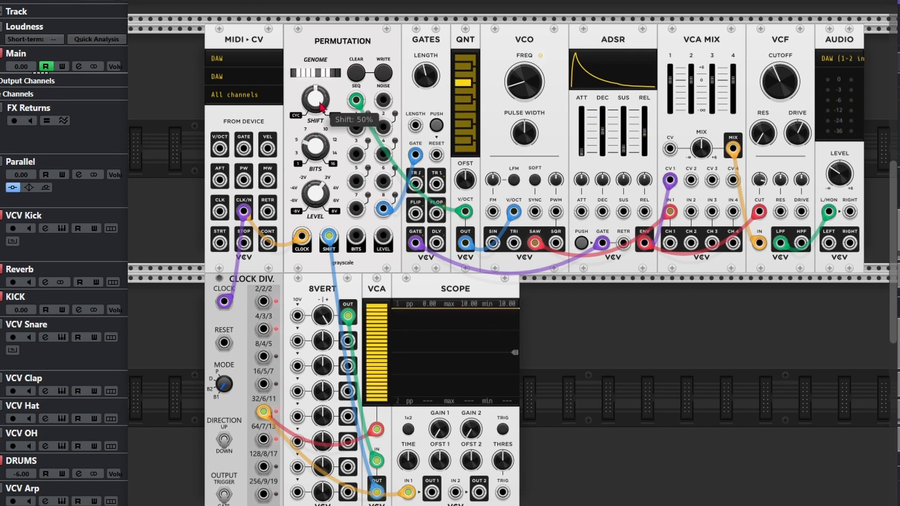
# Add a Logic module beside Clock Div., feed its A and B from the divide-by-32 and divide-by-64 outputs, and patch NAND to the VCA's CV
pyautogui.moveTo(184, 306); pyautogui.dragTo(202, 276)
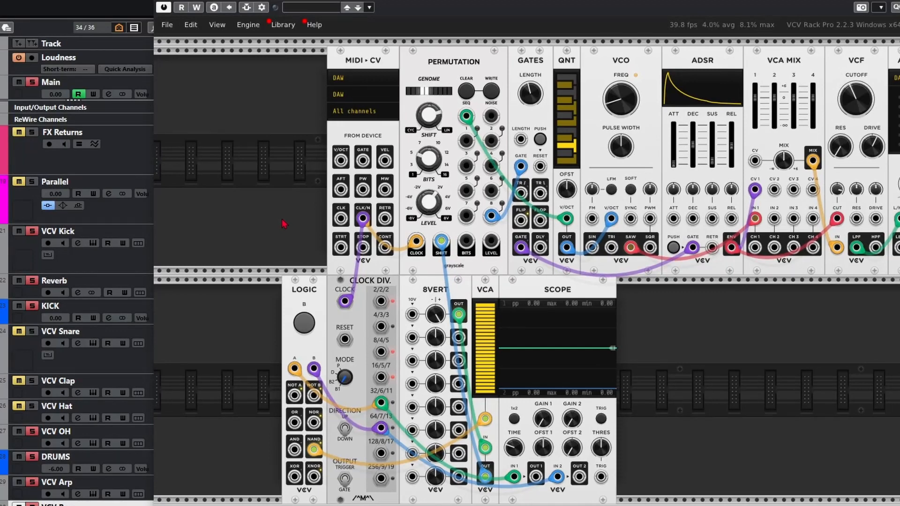
pyautogui.scroll(3, 276, 231)
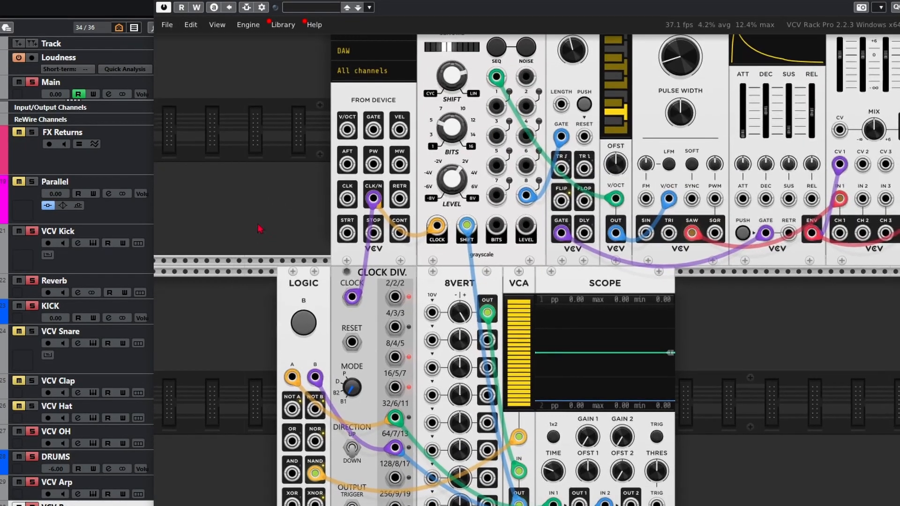
pyautogui.moveTo(276, 232); pyautogui.dragTo(266, 212)
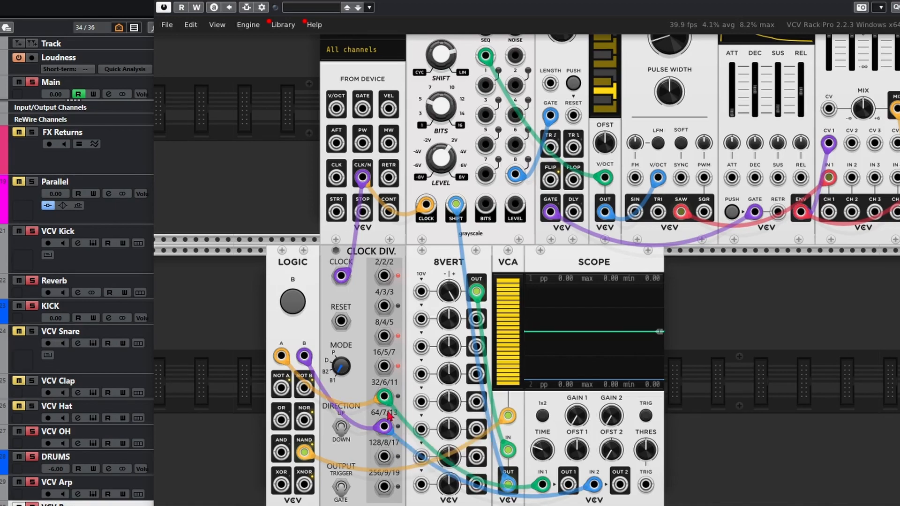
pyautogui.hscroll(2, 771, 295)
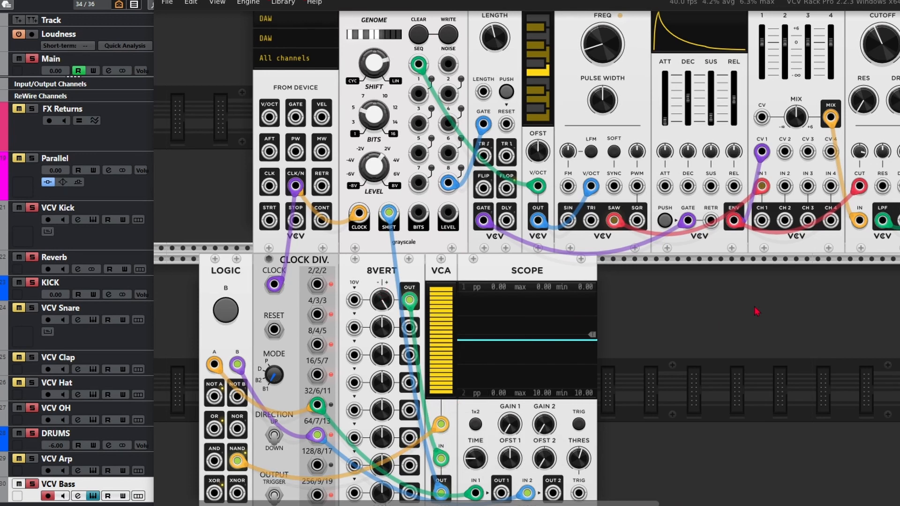
pyautogui.scroll(2, 434, 305)
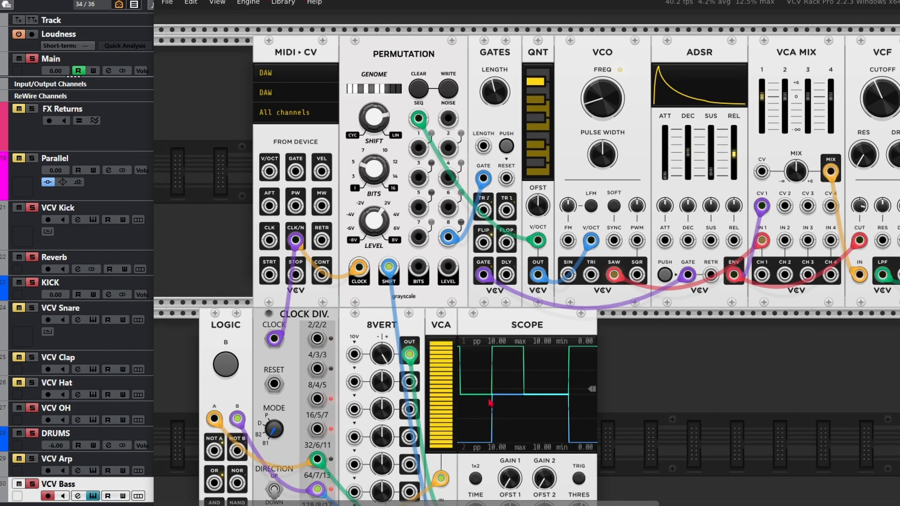
pyautogui.scroll(-2, 677, 365)
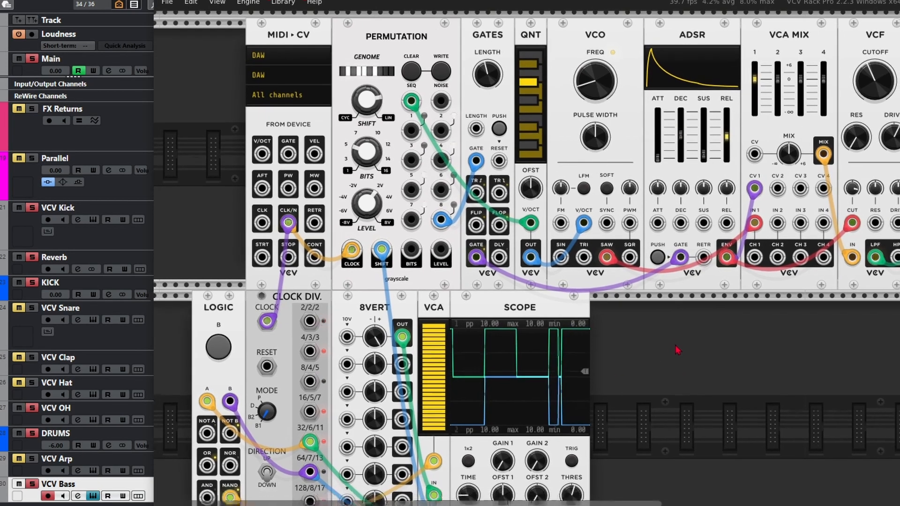
# Add an Erica Fusion Delay module and place it between the VCF and Audio modules, shifting Audio to make room
pyautogui.scroll(-2, 677, 349)
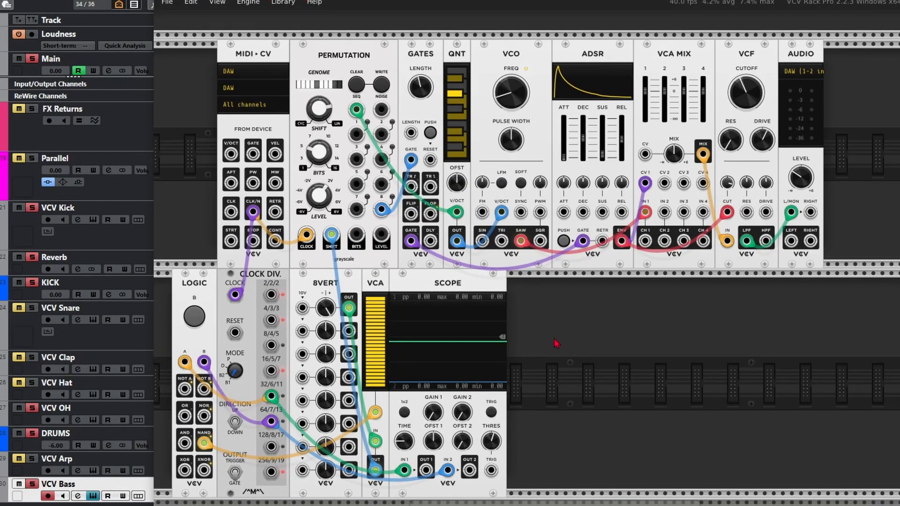
pyautogui.rightClick(575, 323)
pyautogui.write('delay')
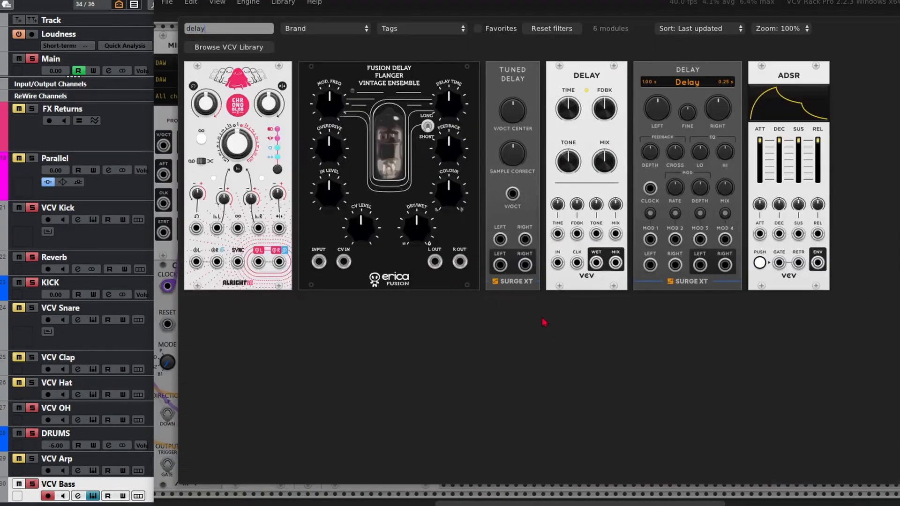
pyautogui.click(436, 225)
pyautogui.moveTo(699, 94); pyautogui.dragTo(826, 98)
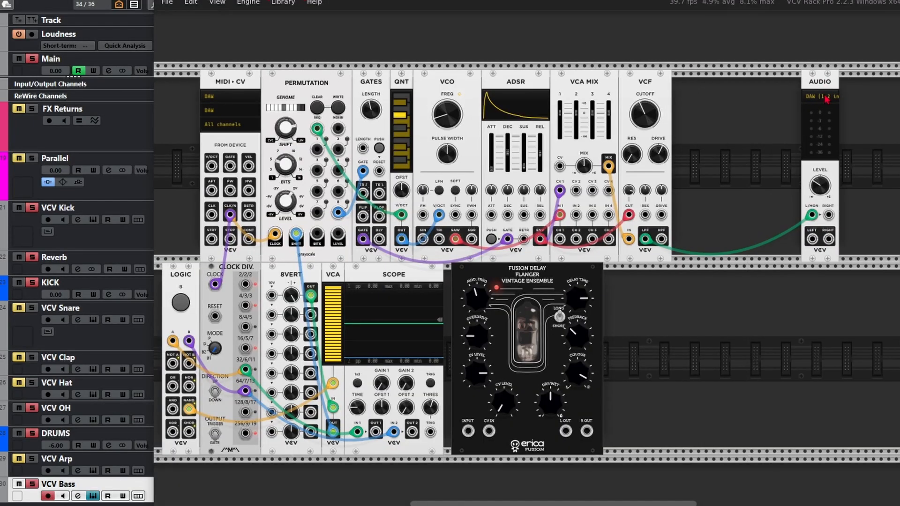
pyautogui.moveTo(508, 296); pyautogui.dragTo(753, 193)
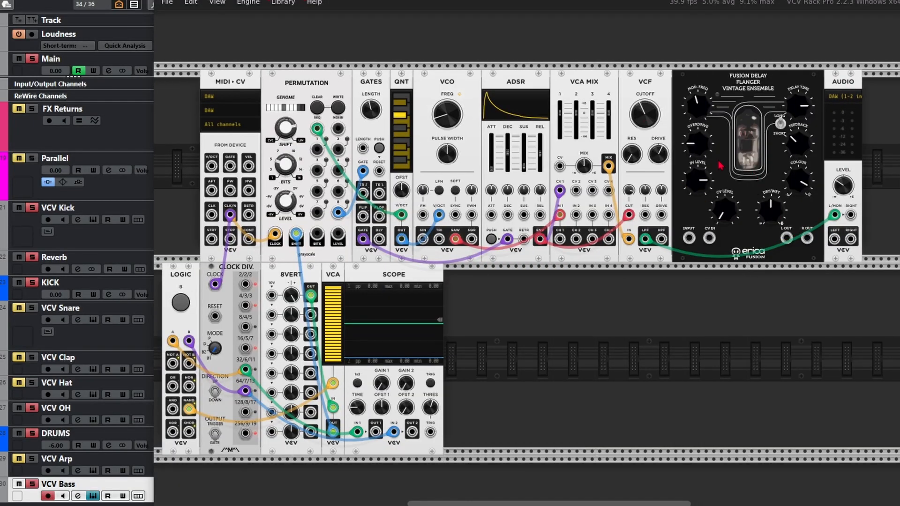
# Patch the VCF's LPF output to the Fusion Delay's input and its L and R outputs to Audio's L/MON and RIGHT inputs
pyautogui.moveTo(835, 215); pyautogui.dragTo(689, 239)
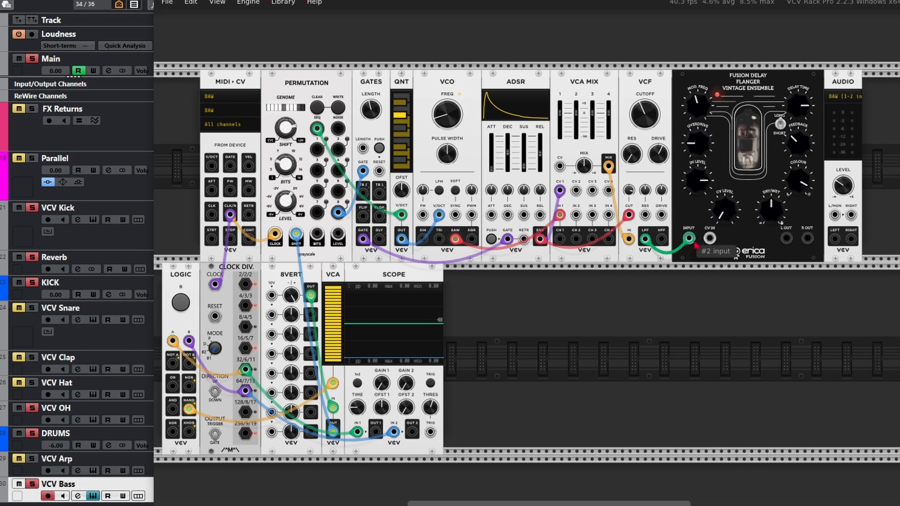
pyautogui.moveTo(762, 290); pyautogui.dragTo(663, 316)
pyautogui.moveTo(689, 264); pyautogui.dragTo(752, 240)
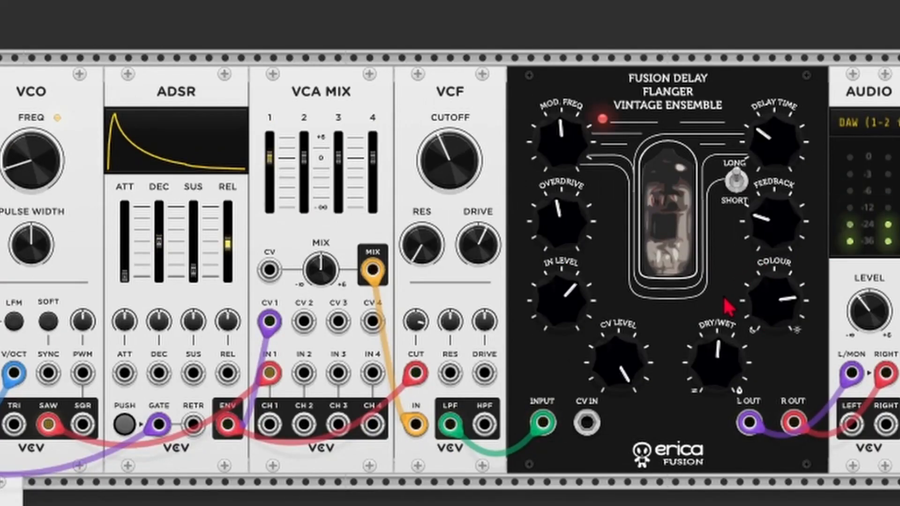
# Set the Fusion Delay's time to about 0.7, its CV level to a moderate amount and its modulation frequency lower
pyautogui.moveTo(782, 231)
pyautogui.mouseDown()
pyautogui.moveTo(782, 141)
pyautogui.moveTo(781, 230)
pyautogui.mouseUp()
pyautogui.moveTo(776, 141); pyautogui.dragTo(775, 110)
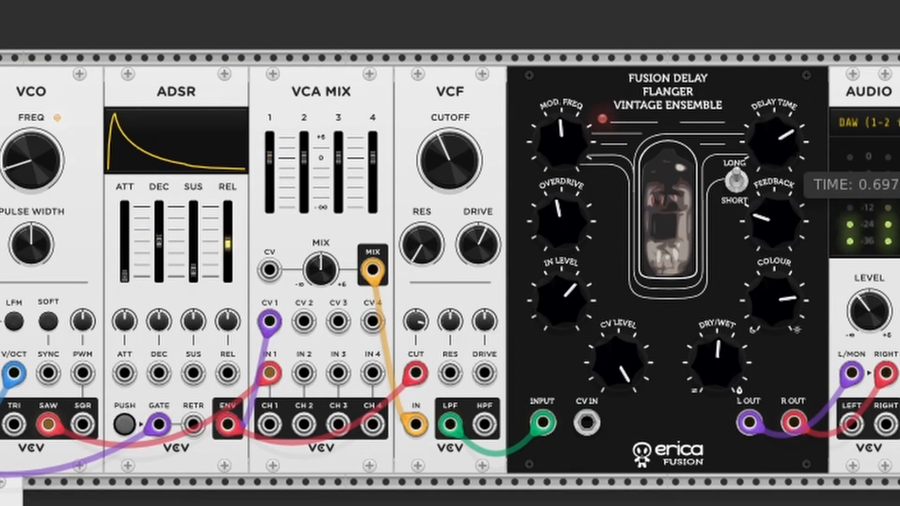
pyautogui.moveTo(619, 340)
pyautogui.mouseDown()
pyautogui.moveTo(619, 323)
pyautogui.moveTo(622, 339)
pyautogui.mouseUp()
pyautogui.moveTo(618, 375)
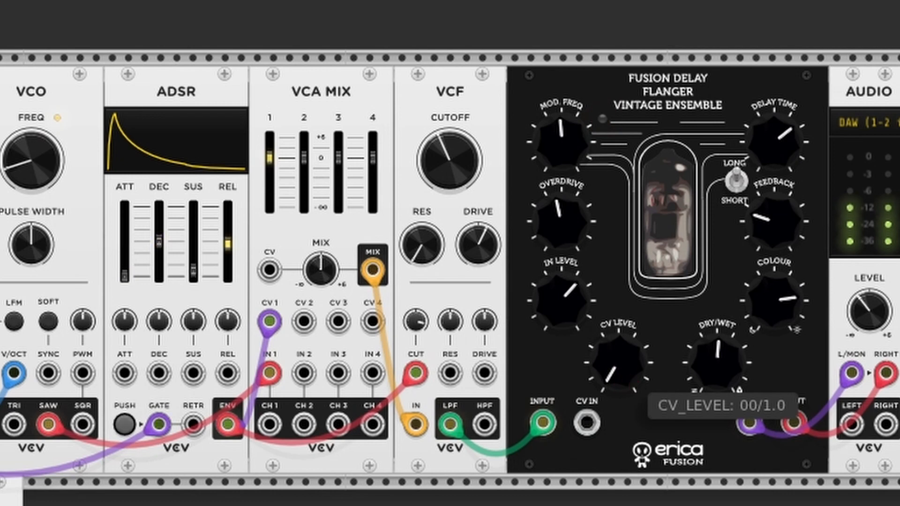
pyautogui.moveTo(617, 375); pyautogui.dragTo(634, 396)
pyautogui.moveTo(560, 136); pyautogui.dragTo(558, 175)
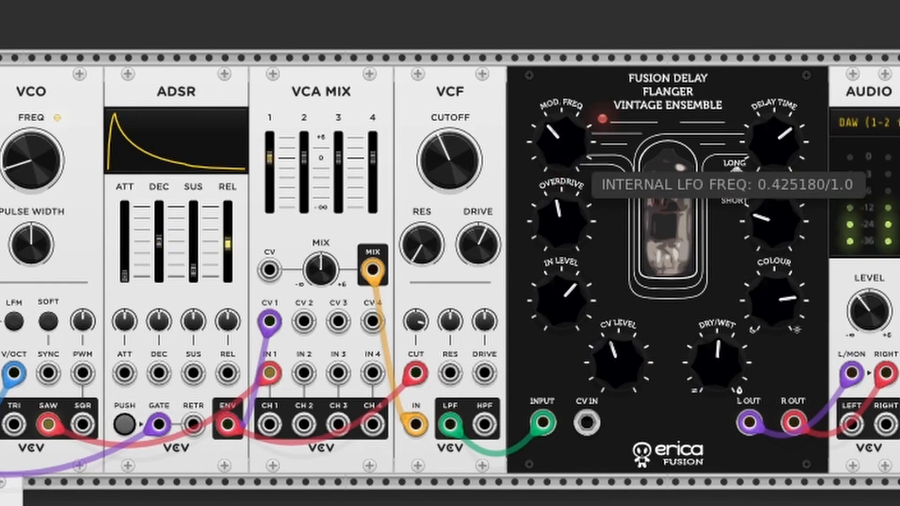
# Add a VCV Reverb module below the Fusion Delay and route the delay's stereo outputs through it into Audio's L/MON and RIGHT inputs
pyautogui.click(371, 157)
pyautogui.moveTo(727, 246); pyautogui.dragTo(625, 440)
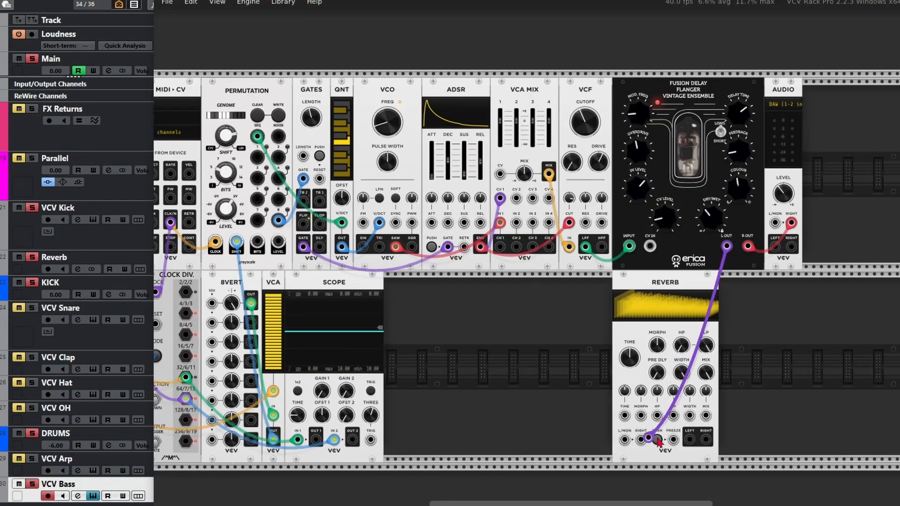
pyautogui.moveTo(748, 246); pyautogui.dragTo(642, 440)
pyautogui.moveTo(690, 439); pyautogui.dragTo(776, 222)
pyautogui.moveTo(706, 439); pyautogui.dragTo(792, 222)
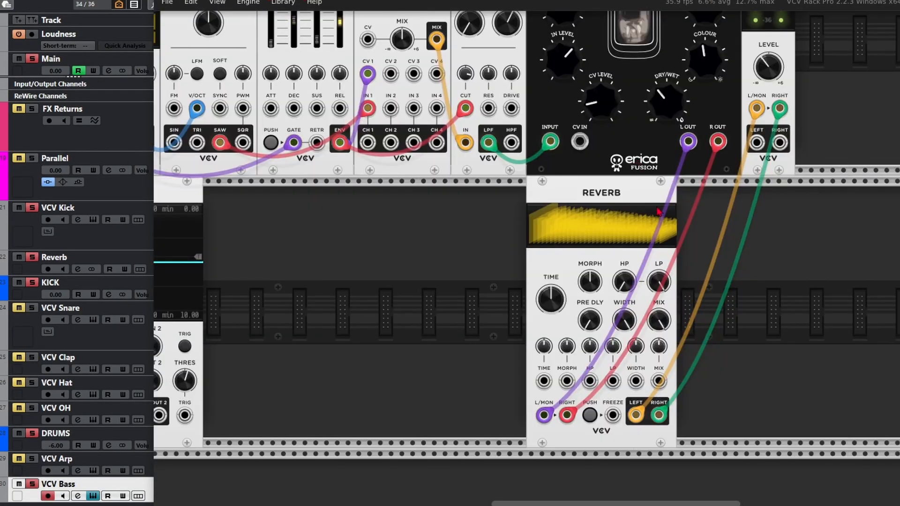
# Shorten the Reverb's time, lower its LP filter and reduce its mix
pyautogui.moveTo(563, 300); pyautogui.dragTo(594, 283)
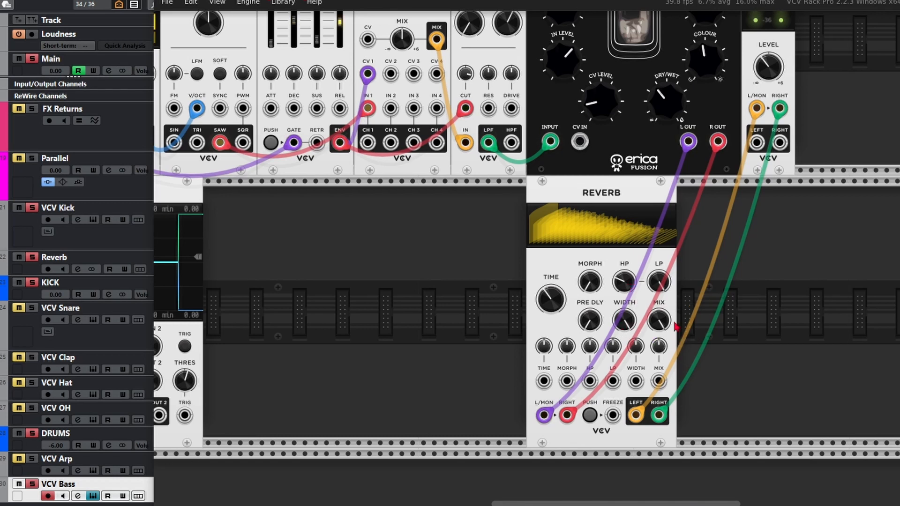
pyautogui.moveTo(659, 282); pyautogui.dragTo(659, 290)
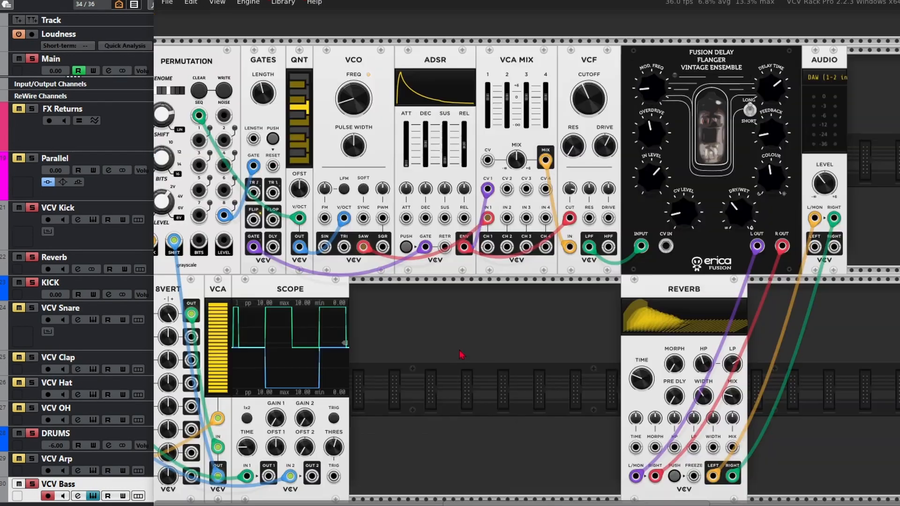
# Initialize the Quantizer module to its default note selection
pyautogui.moveTo(459, 351); pyautogui.dragTo(529, 374)
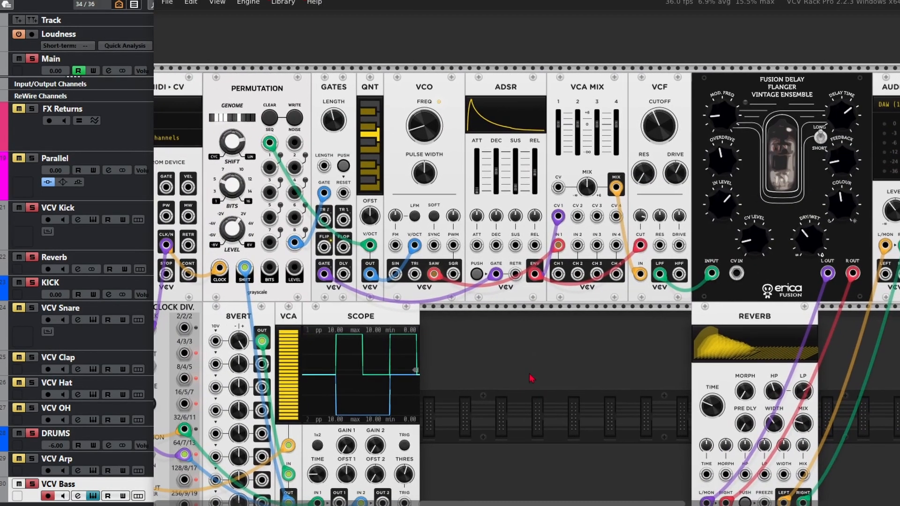
pyautogui.rightClick(371, 90)
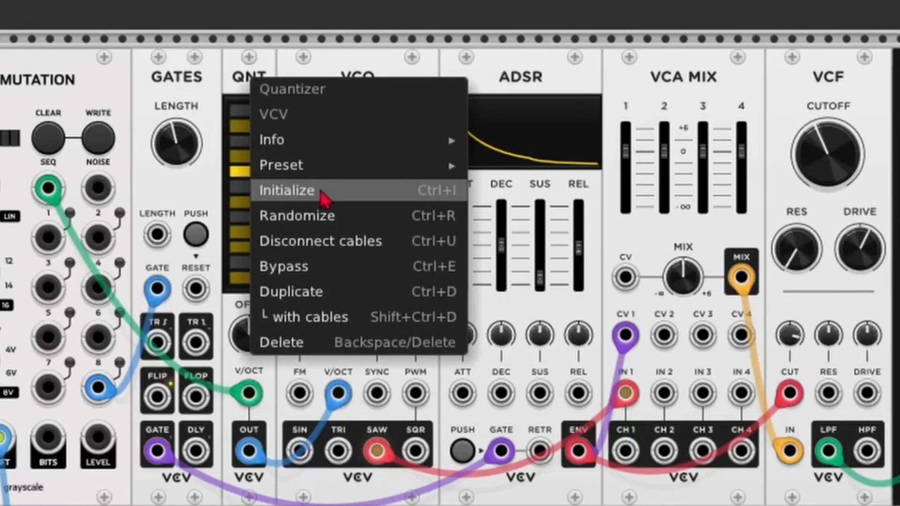
pyautogui.click(324, 192)
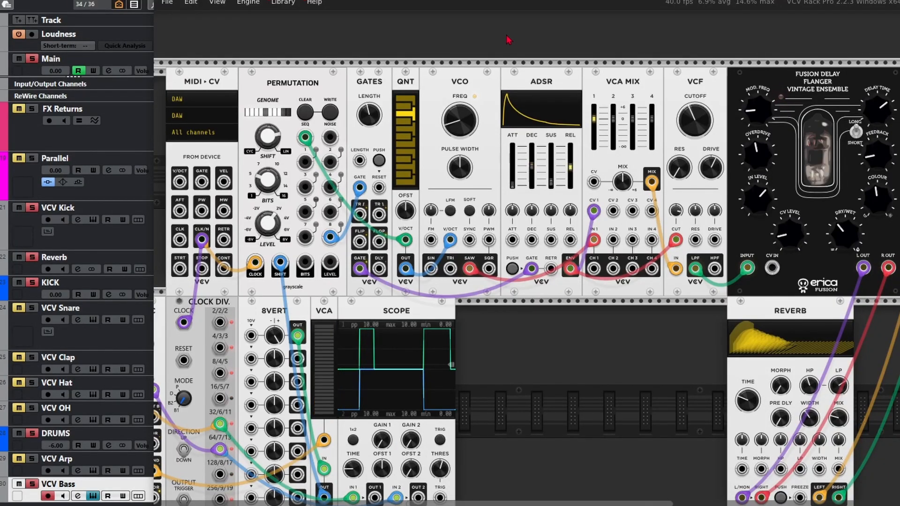
# Search the module library for wave modules and add the Surge XT Waveshaper beside the Reverb
pyautogui.scroll(-1, 525, 49)
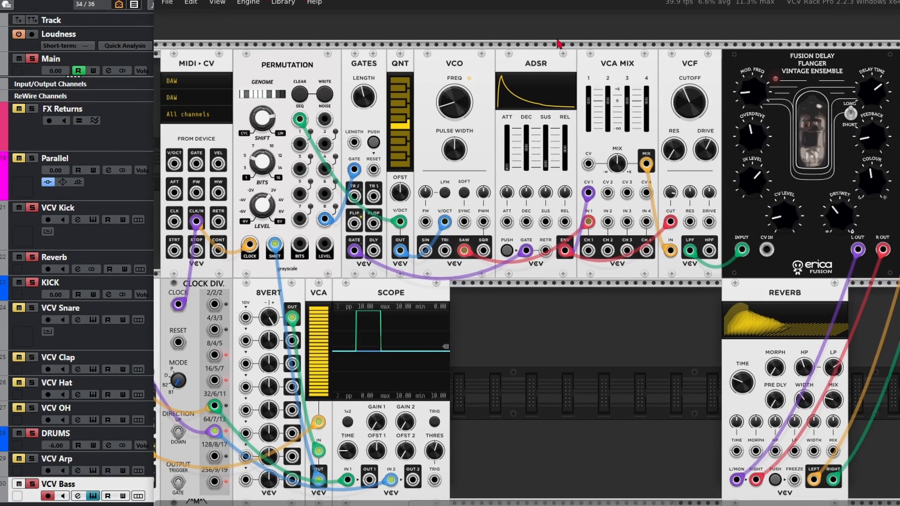
pyautogui.moveTo(498, 40); pyautogui.dragTo(350, 29)
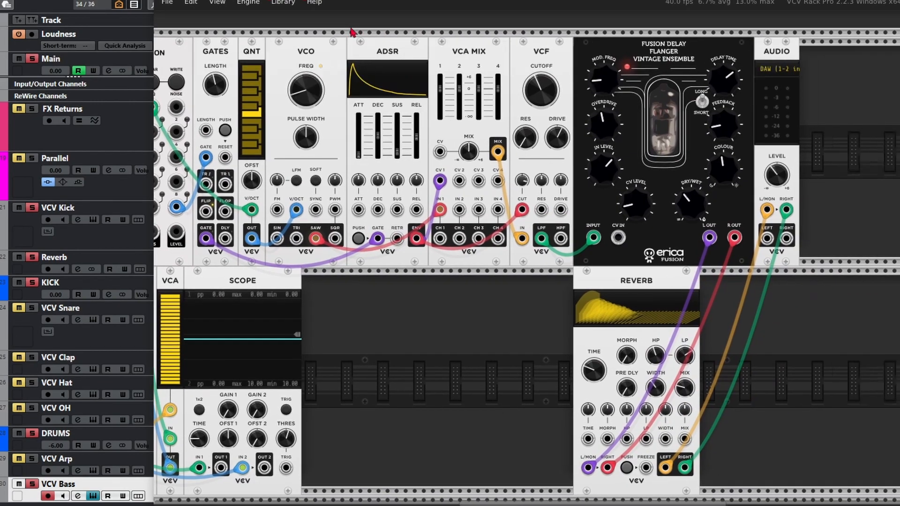
pyautogui.rightClick(349, 28)
pyautogui.write('wav')
pyautogui.scroll(-5, 603, 201)
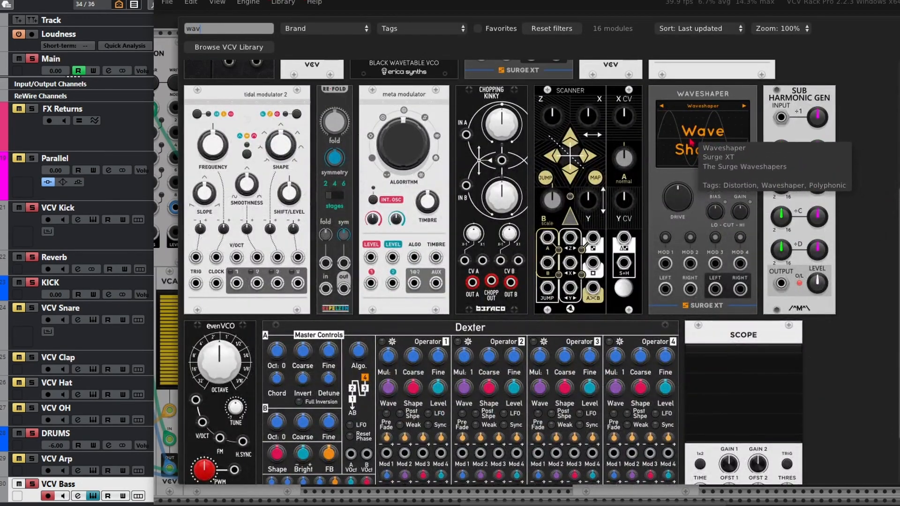
pyautogui.click(729, 190)
# Route the Reverb's stereo outputs through the Waveshaper into Audio, and shape the sound with the Soft Harmonic 2 type and an adjusted bias
pyautogui.moveTo(686, 130)
pyautogui.mouseDown()
pyautogui.moveTo(636, 390)
pyautogui.moveTo(687, 130)
pyautogui.mouseUp()
pyautogui.moveTo(711, 391); pyautogui.dragTo(706, 130)
pyautogui.scroll(3, 734, 285)
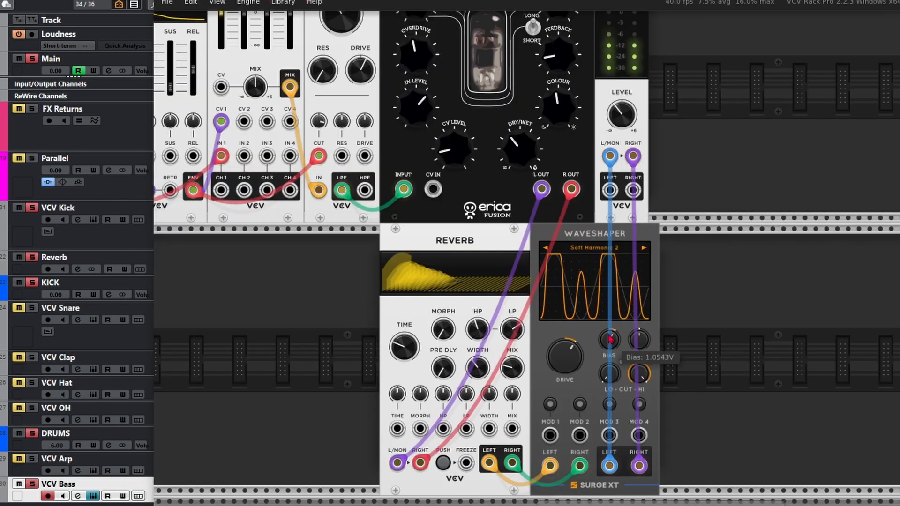
pyautogui.moveTo(609, 339); pyautogui.dragTo(639, 293)
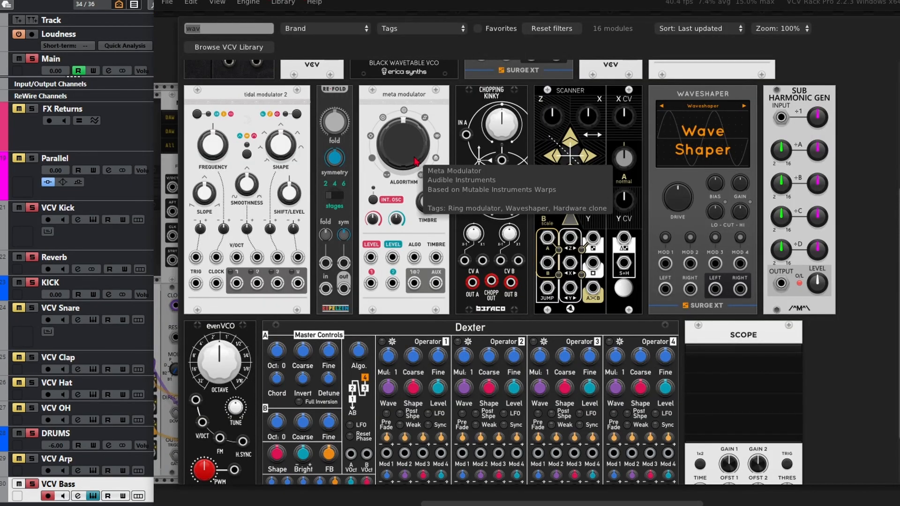
# Add a Befaco Noise Plethora beside the Scope, patch its output A to VCA MIX's IN 2, and the ADSR envelope to CV 2
pyautogui.write('noise')
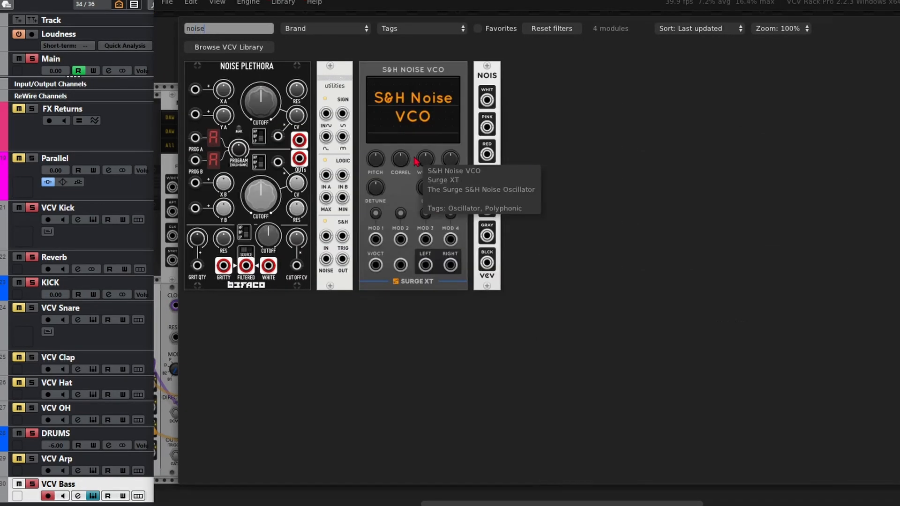
pyautogui.moveTo(240, 183); pyautogui.dragTo(483, 441)
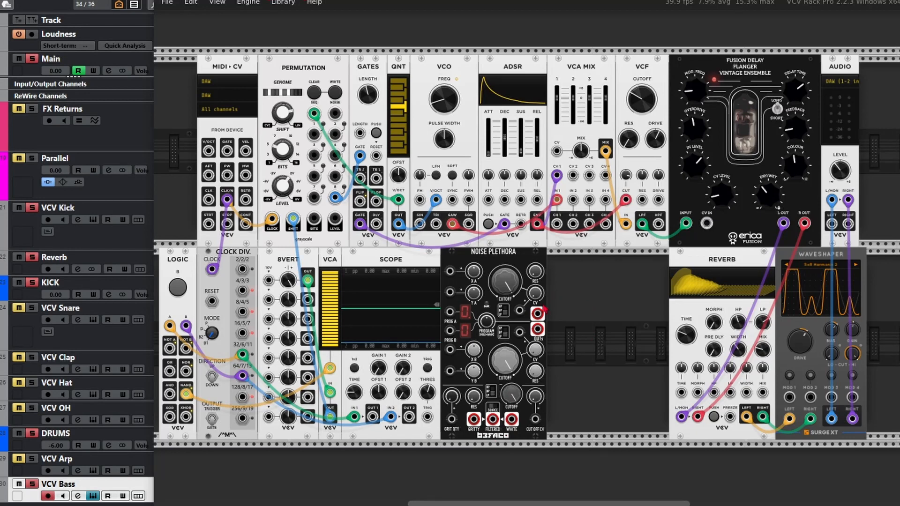
pyautogui.moveTo(538, 314); pyautogui.dragTo(574, 266)
pyautogui.moveTo(537, 297); pyautogui.dragTo(572, 247)
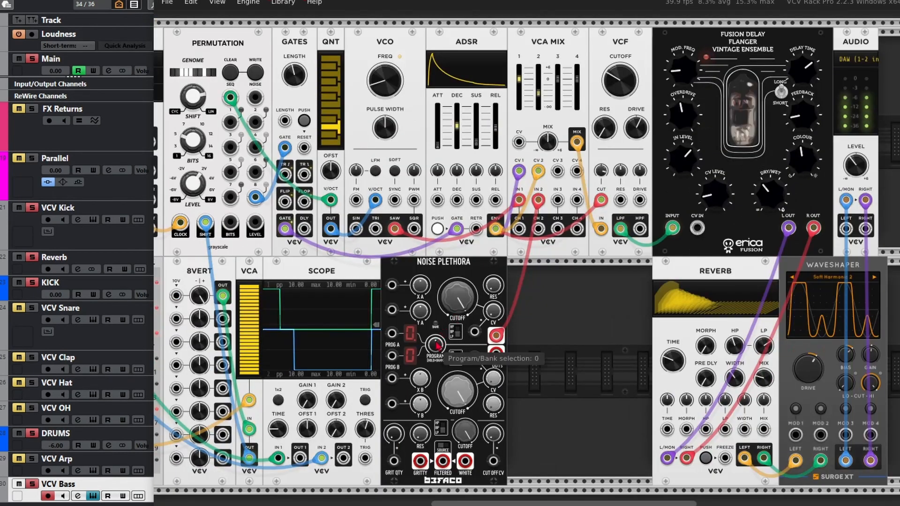
# Set the Noise Plethora's program A to 1 and balance the channel 1 and 2 levels in VCA MIX
pyautogui.moveTo(436, 345); pyautogui.dragTo(436, 335)
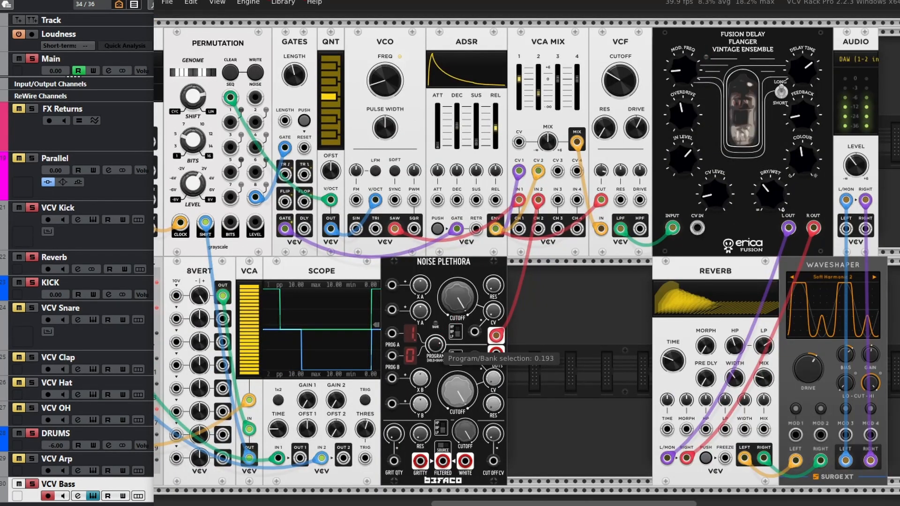
pyautogui.moveTo(519, 80); pyautogui.dragTo(538, 84)
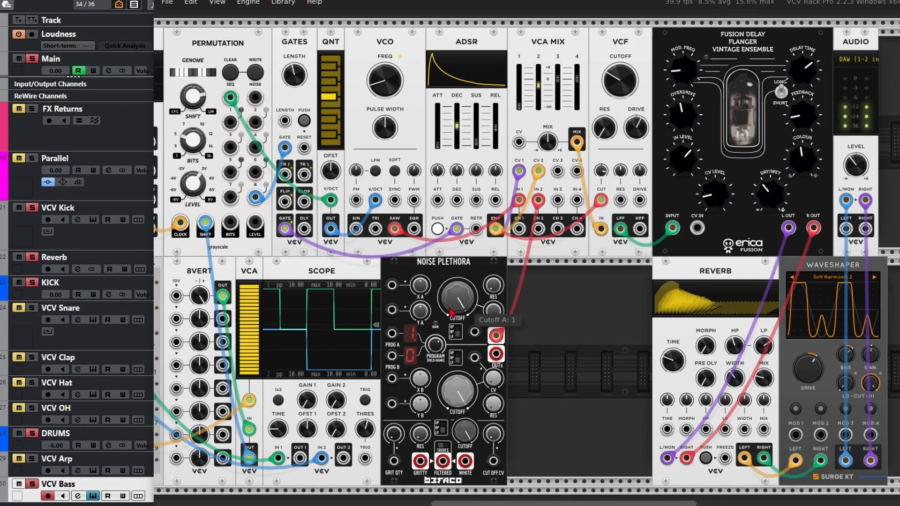
# Set the Noise Plethora's program A to 7, adjust its cutoff A, and rebalance the channel levels in VCA MIX
pyautogui.moveTo(435, 346); pyautogui.dragTo(436, 327)
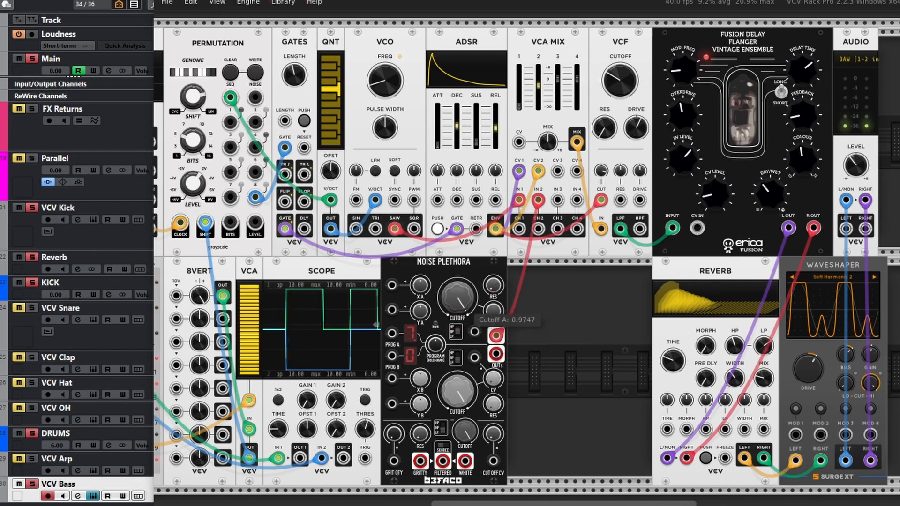
pyautogui.moveTo(458, 298); pyautogui.dragTo(457, 261)
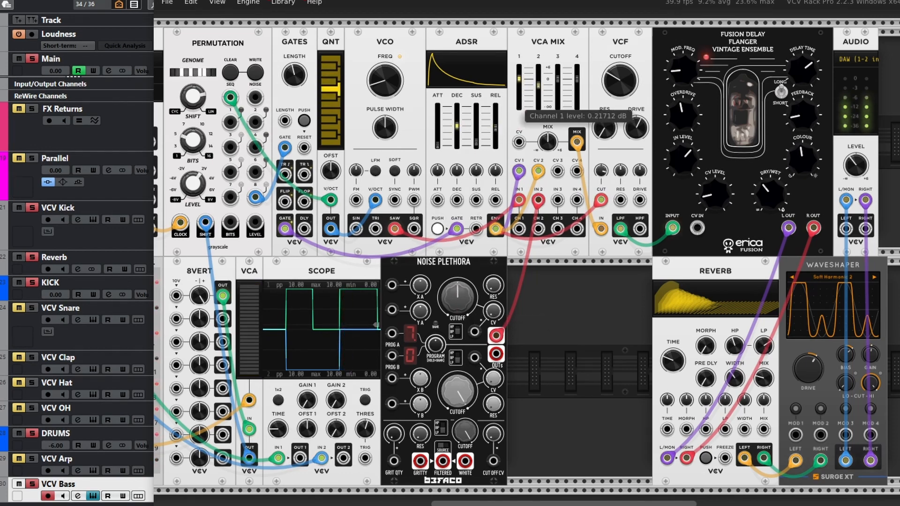
pyautogui.moveTo(539, 85); pyautogui.dragTo(538, 88)
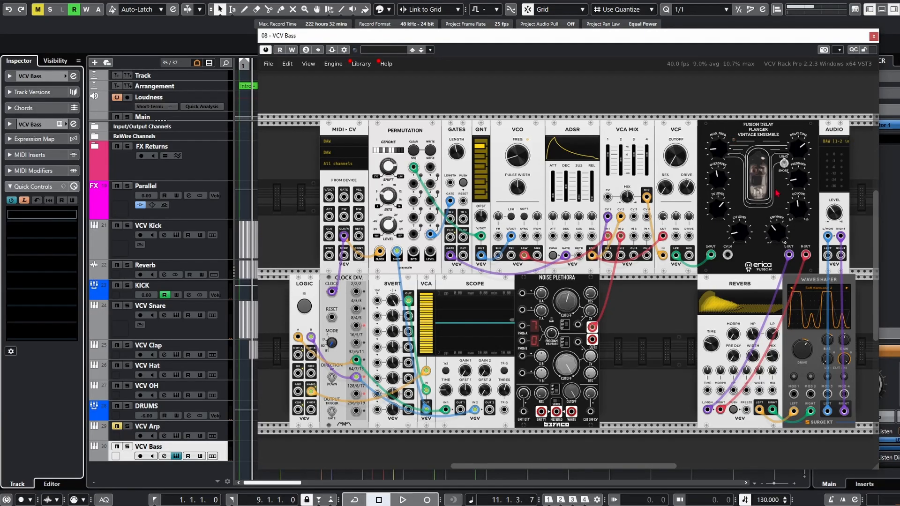
# Map the VCF cutoff and the ADSR attack and release to the VCV Bass track's first three quick controls
pyautogui.click(676, 157)
pyautogui.click(42, 232)
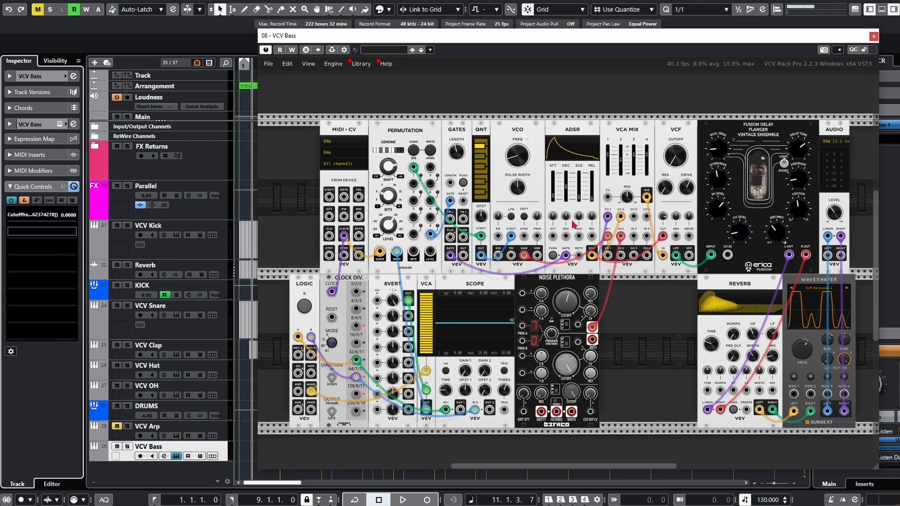
pyautogui.click(556, 195)
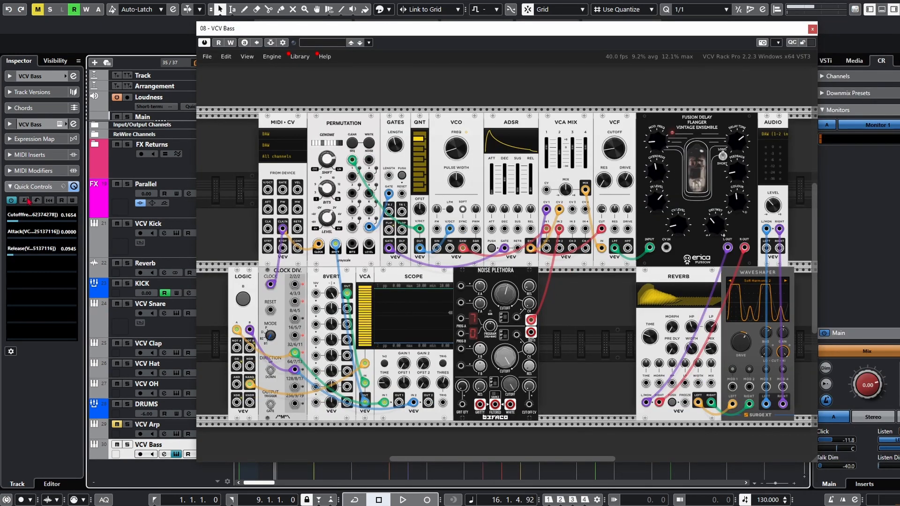
# Use quick control learn mode to map the Reverb mix, the delay's time and feedback, and the VCF cutoff modulation amount to the next slots
pyautogui.click(25, 200)
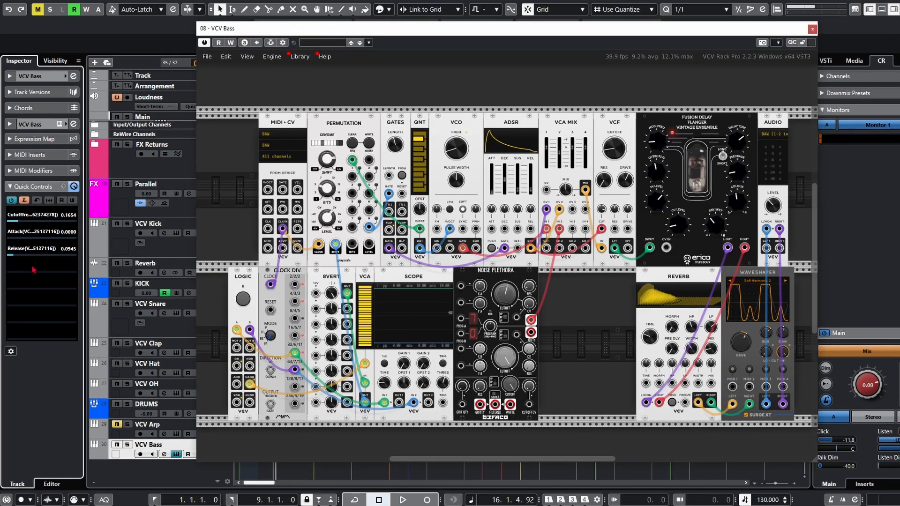
pyautogui.click(716, 355)
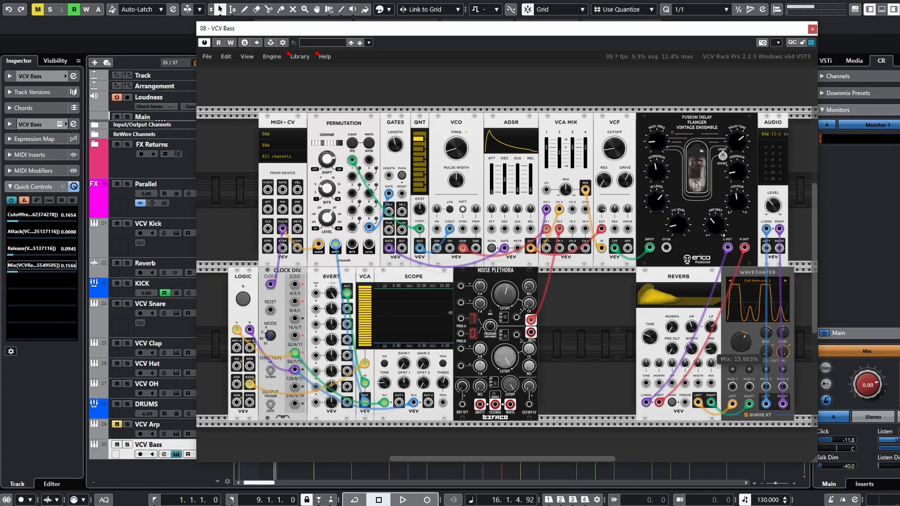
pyautogui.click(744, 146)
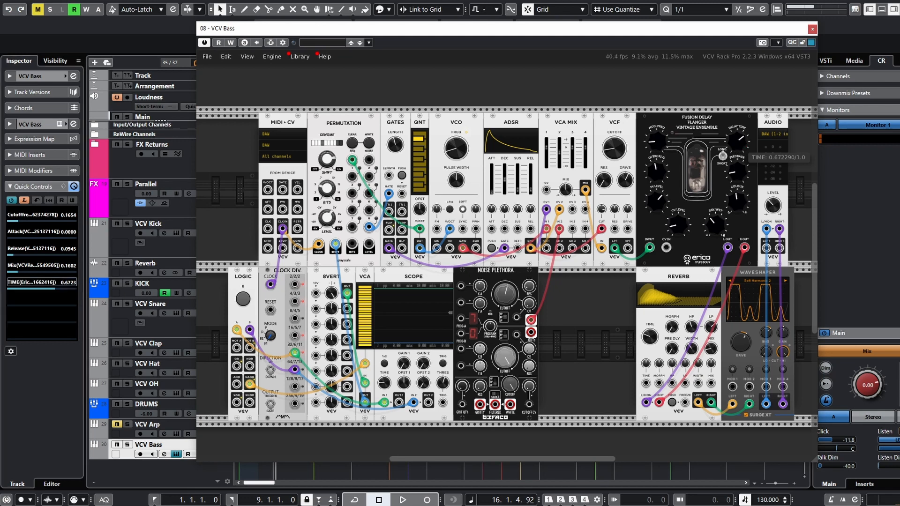
pyautogui.click(730, 177)
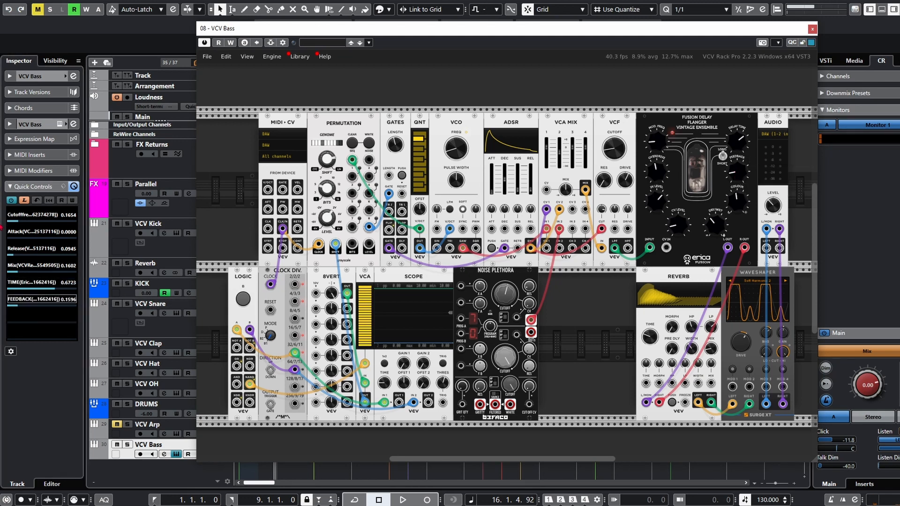
pyautogui.click(603, 212)
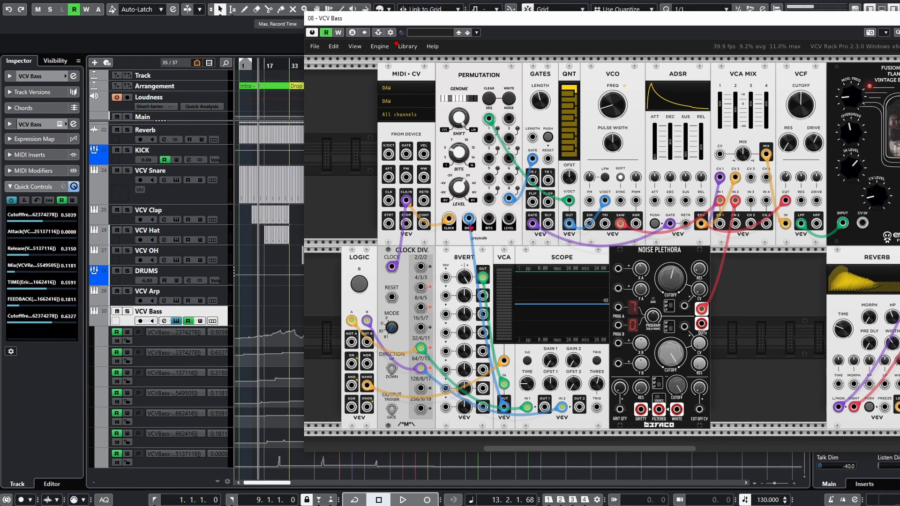
# Unplug the modulation cable from the Permutation's SHIFT input and collapse the VCV Bass track's automation lanes
pyautogui.moveTo(469, 228); pyautogui.dragTo(698, 280)
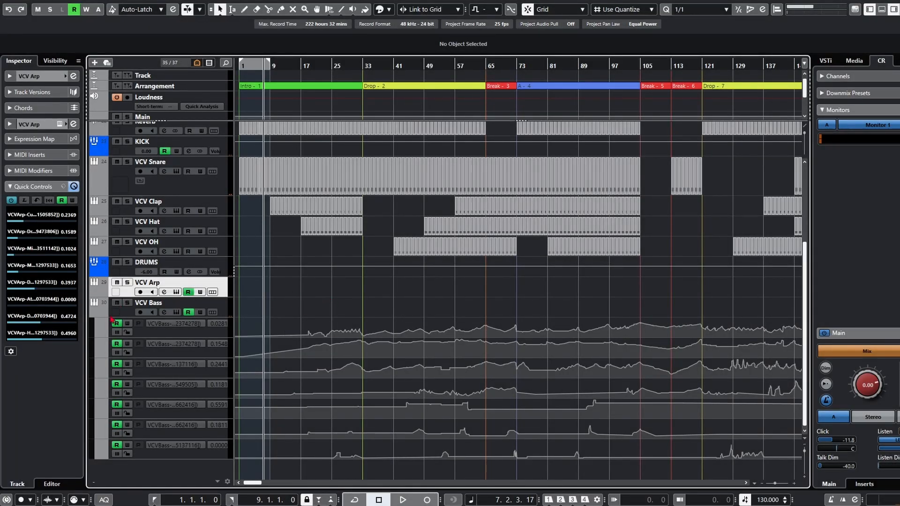
pyautogui.click(94, 293)
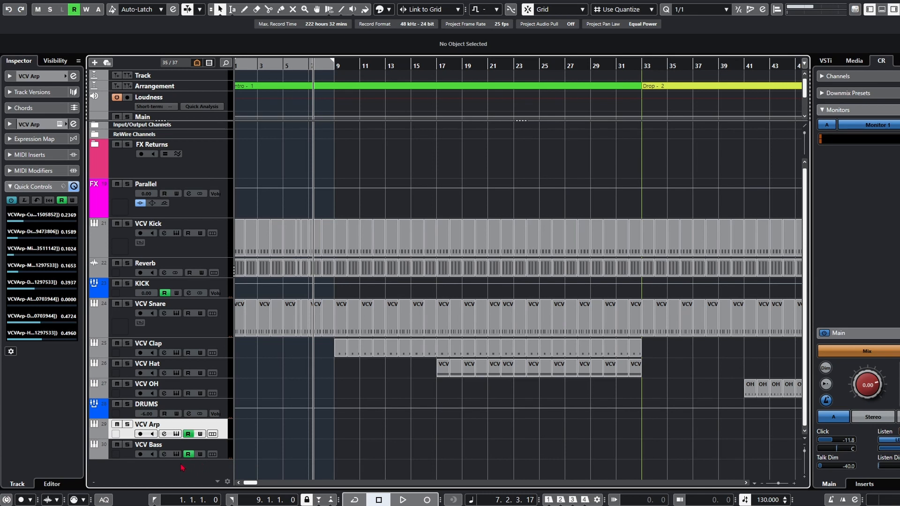
# Create a stereo group track named Resample 01 below the VCV Bass instrument track, and add an audio track named VCV Bass
pyautogui.click(182, 444)
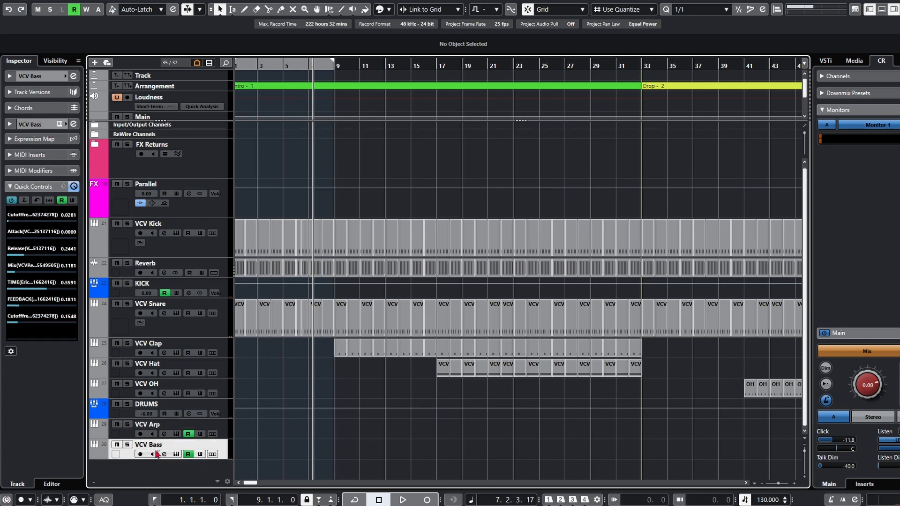
pyautogui.hotkey('alt', 'g')
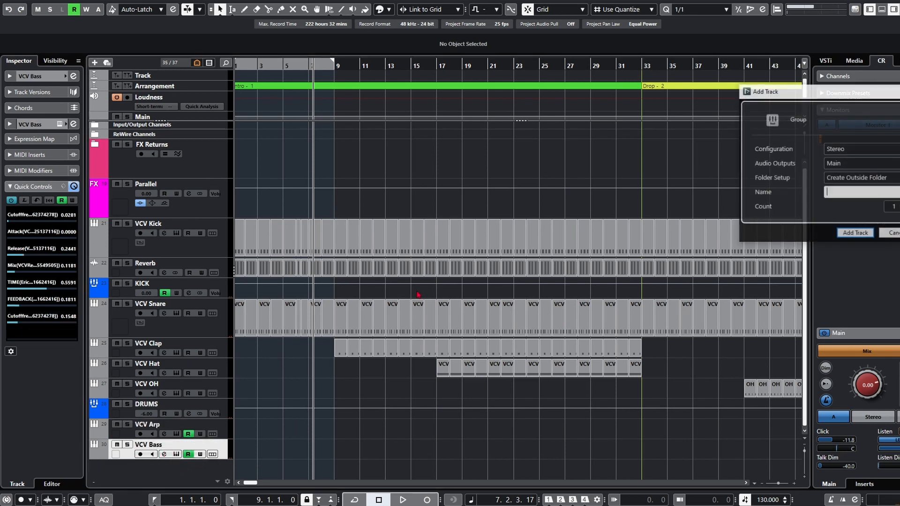
pyautogui.press('Return')
pyautogui.rightClick(178, 200)
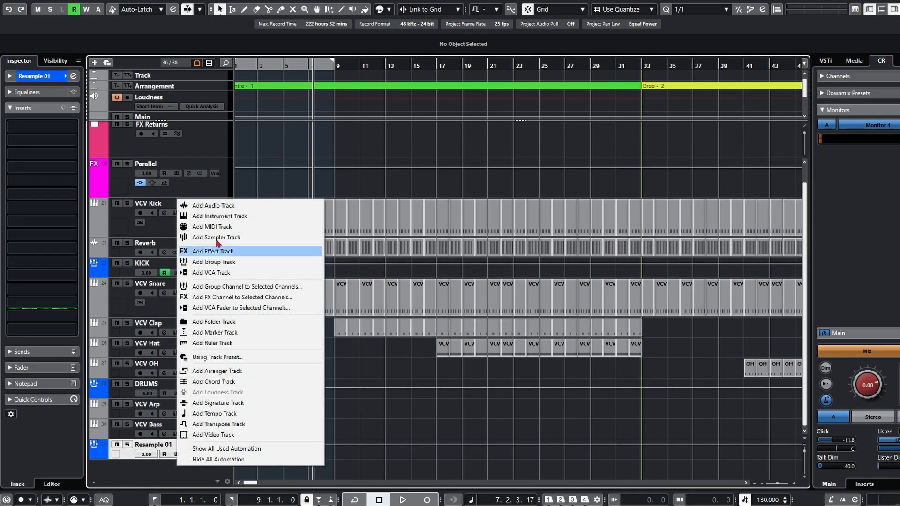
pyautogui.click(227, 209)
# Set the Resample 01 group's output routing to No Bus
pyautogui.click(32, 160)
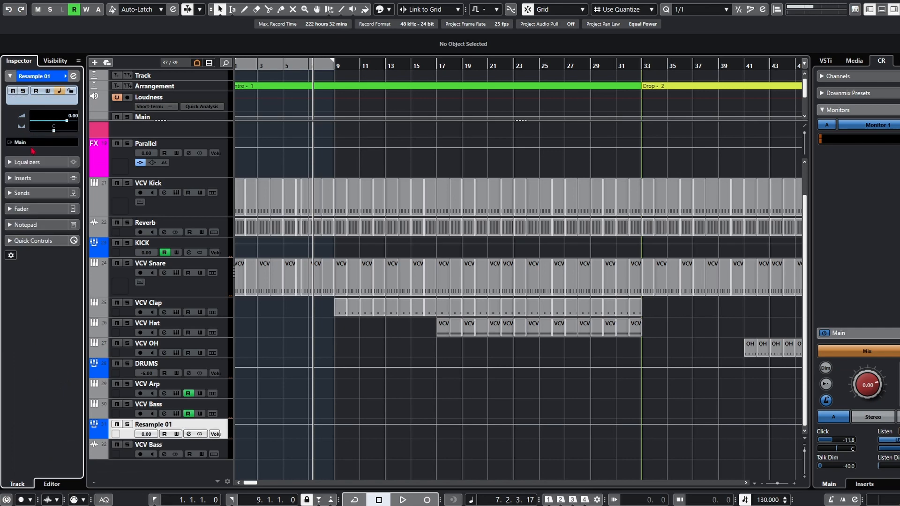
pyautogui.click(22, 144)
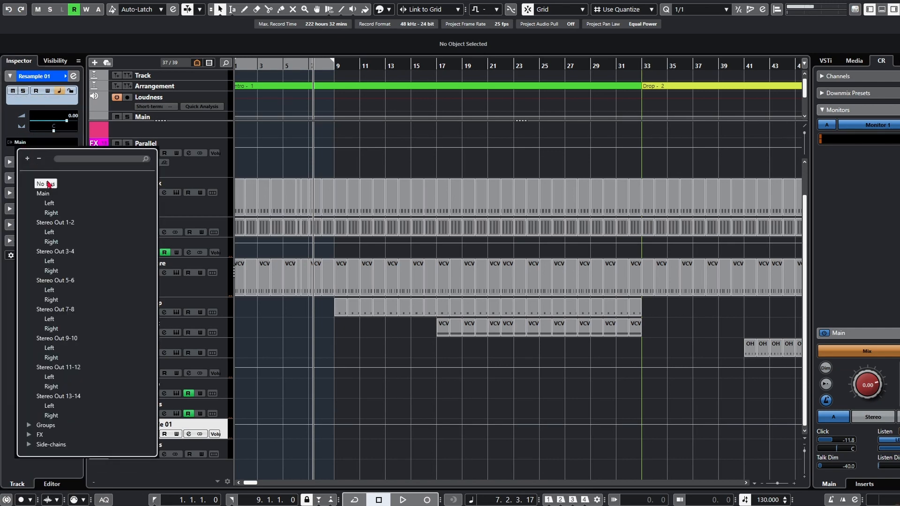
pyautogui.click(49, 184)
# Arm the VCV Bass audio track for recording, check its signal with monitoring enabled, and return to the project start
pyautogui.click(140, 456)
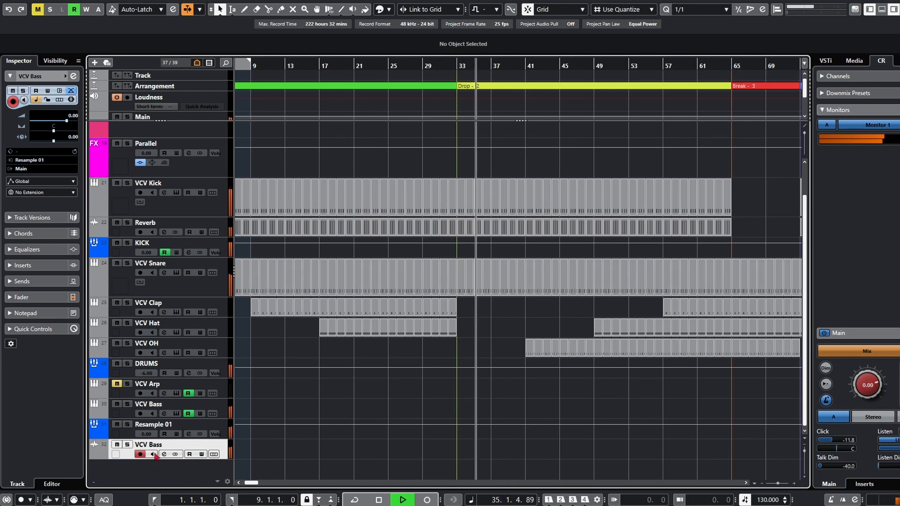
pyautogui.press('space')
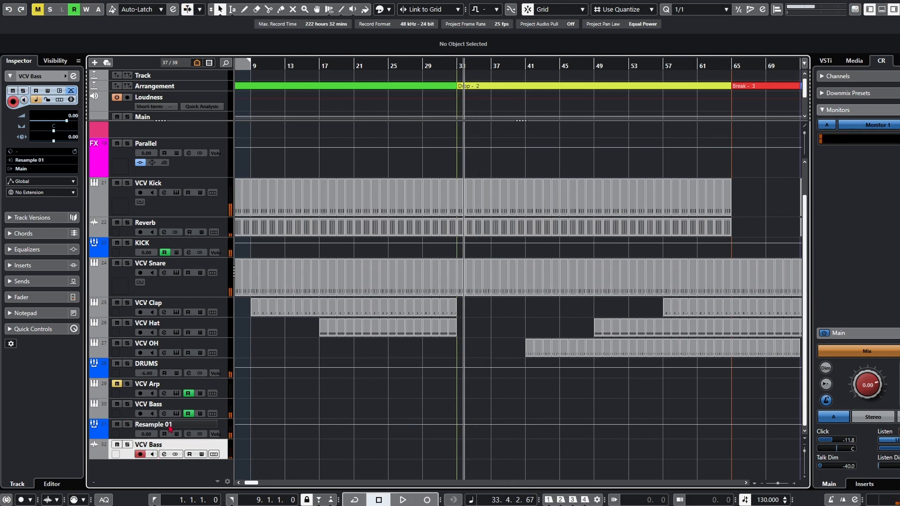
pyautogui.press('space')
pyautogui.click(152, 455)
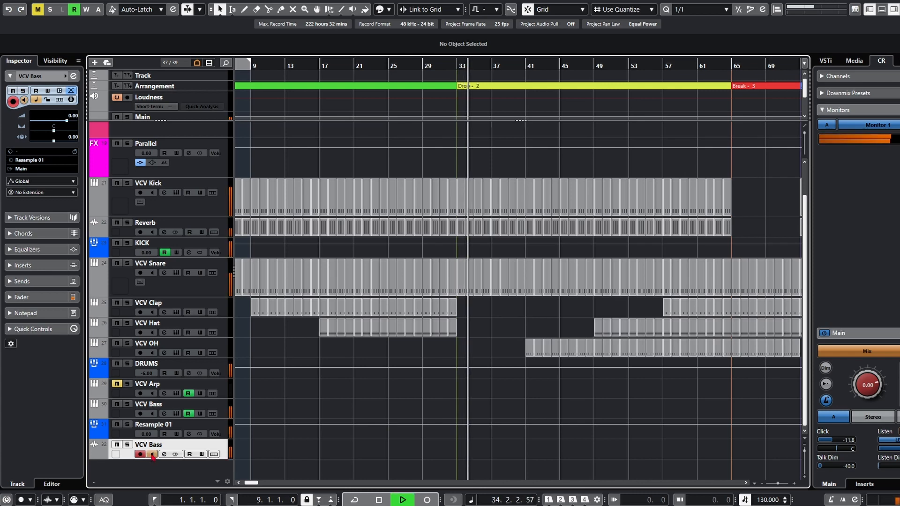
pyautogui.press('space')
pyautogui.press('g')
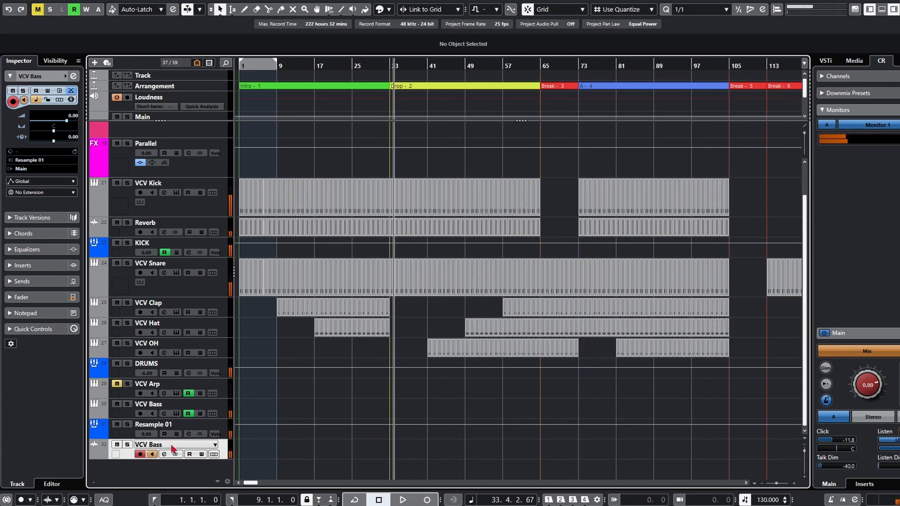
pyautogui.press('Home')
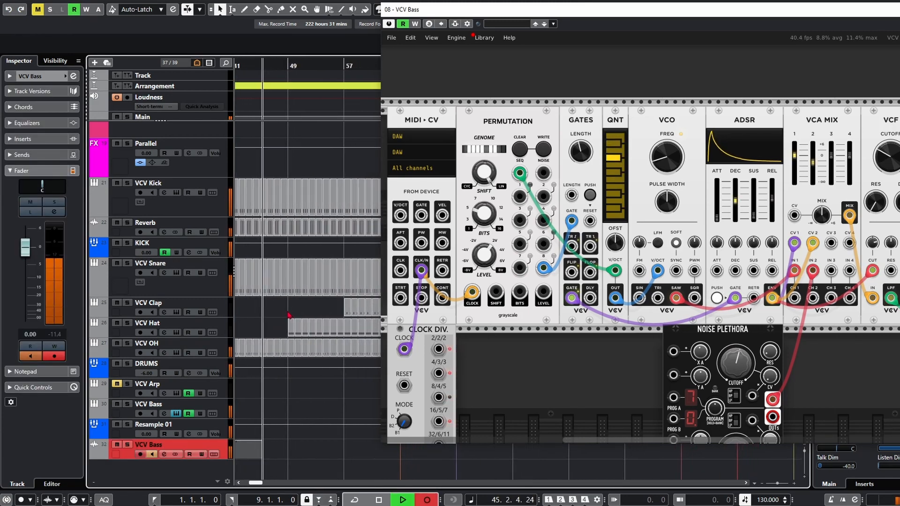
# Vary the Permutation's BITS setting while the VCV Bass audio track is recording
pyautogui.moveTo(490, 220)
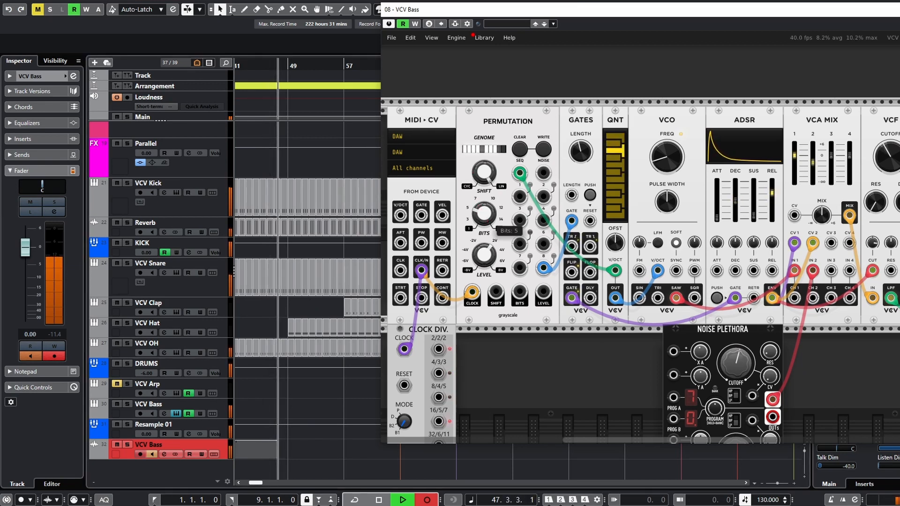
pyautogui.moveTo(485, 214)
pyautogui.mouseDown()
pyautogui.moveTo(484, 204)
pyautogui.moveTo(484, 225)
pyautogui.mouseUp()
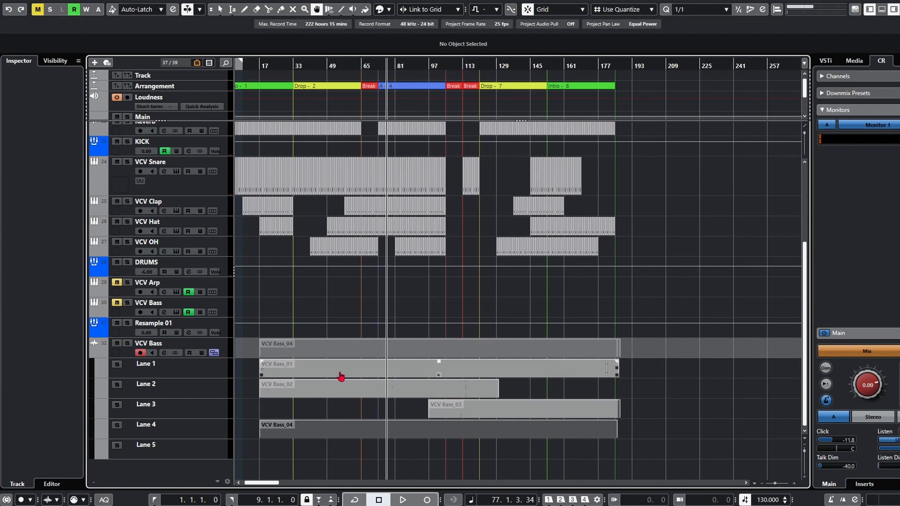
# Examine the recorded VCV Bass takes in Lanes 1 to 4 and audition them around bar 48
pyautogui.scroll(2, 318, 412)
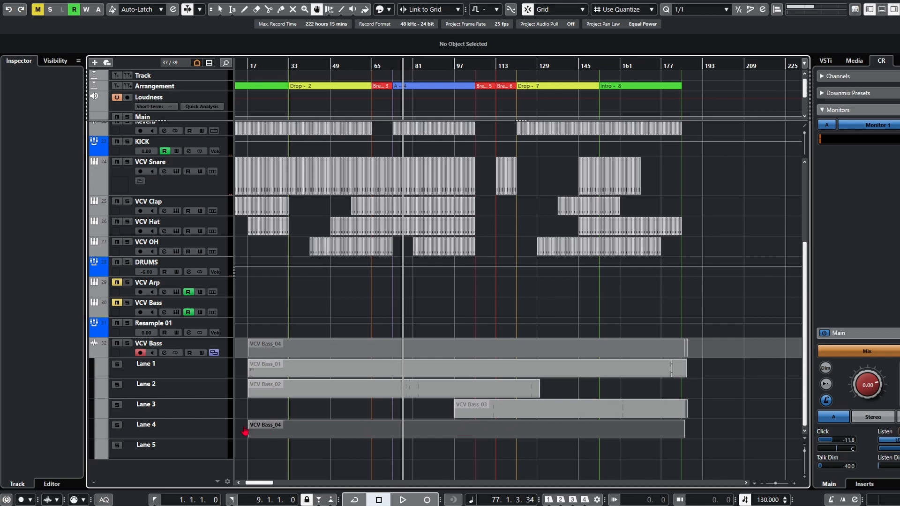
pyautogui.scroll(4, 429, 433)
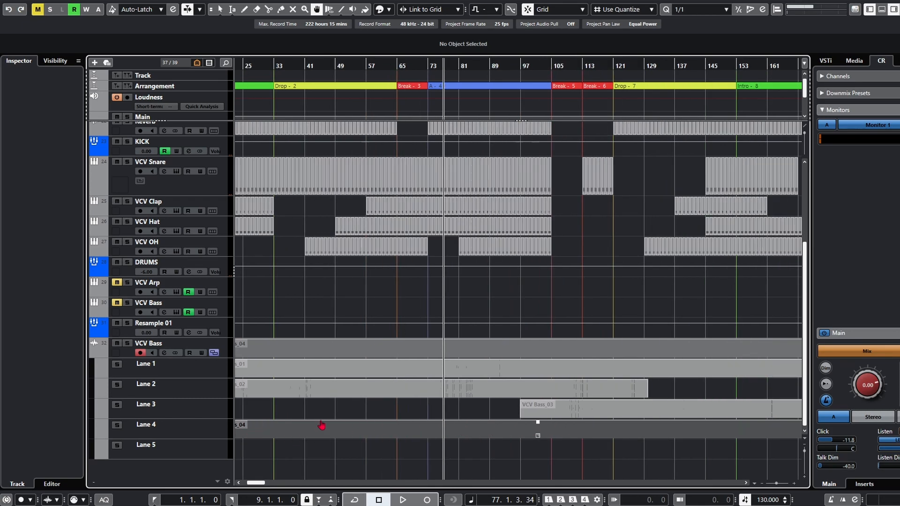
pyautogui.scroll(-2, 421, 413)
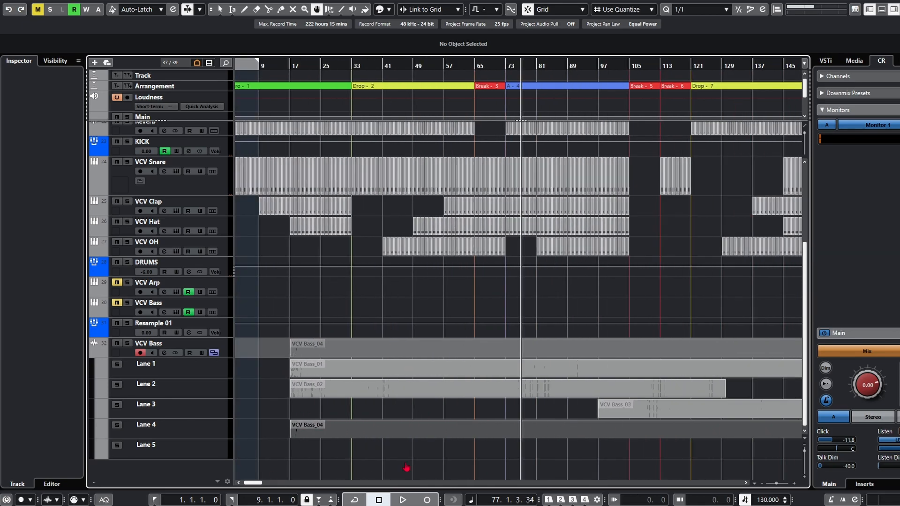
pyautogui.moveTo(365, 373); pyautogui.dragTo(364, 389)
pyautogui.scroll(-1, 363, 391)
pyautogui.scroll(1, 365, 392)
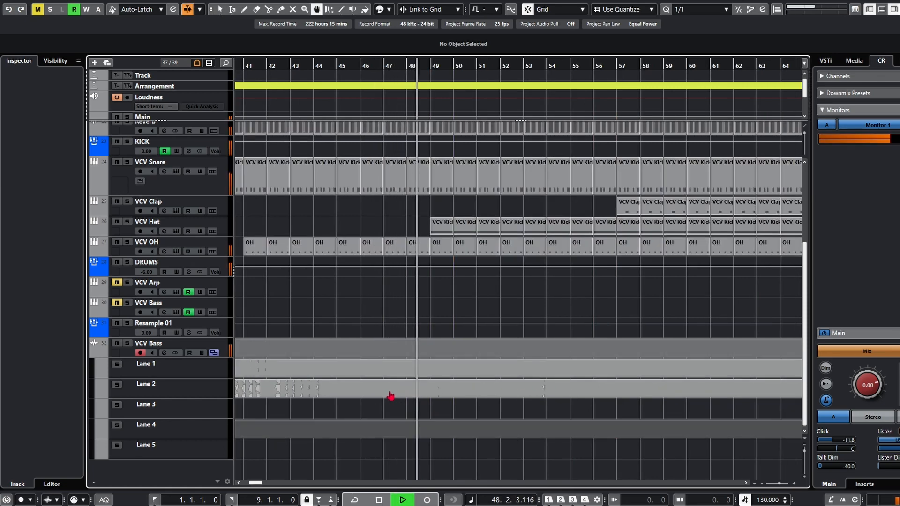
pyautogui.press('space')
# Split the VCV Bass takes at the middle of bar 47 and at bar 48, and activate the Lane 1 take between the splits
pyautogui.scroll(5, 392, 413)
pyautogui.keyDown('alt'); pyautogui.click(406, 428); pyautogui.keyUp('alt')
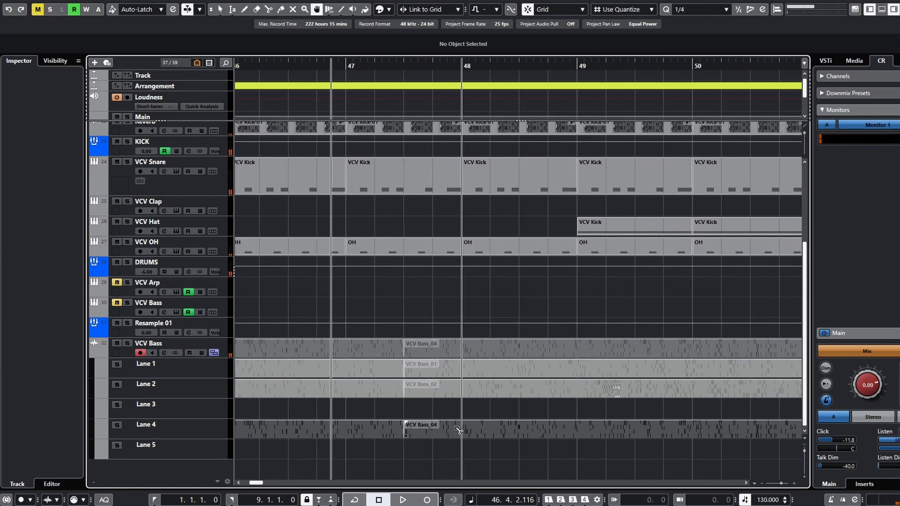
pyautogui.keyDown('alt'); pyautogui.click(458, 429); pyautogui.keyUp('alt')
pyautogui.click(438, 370)
pyautogui.press('space')
pyautogui.scroll(-5, 444, 403)
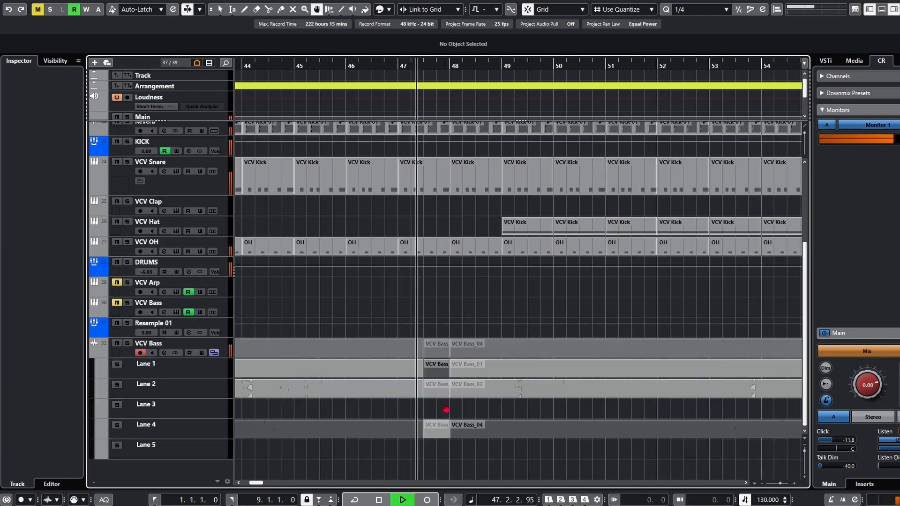
# Use the Lane 1 take for the comp section around bar 73 and the Lane 4 take from bar 96 onward
pyautogui.hscroll(2, 446, 408)
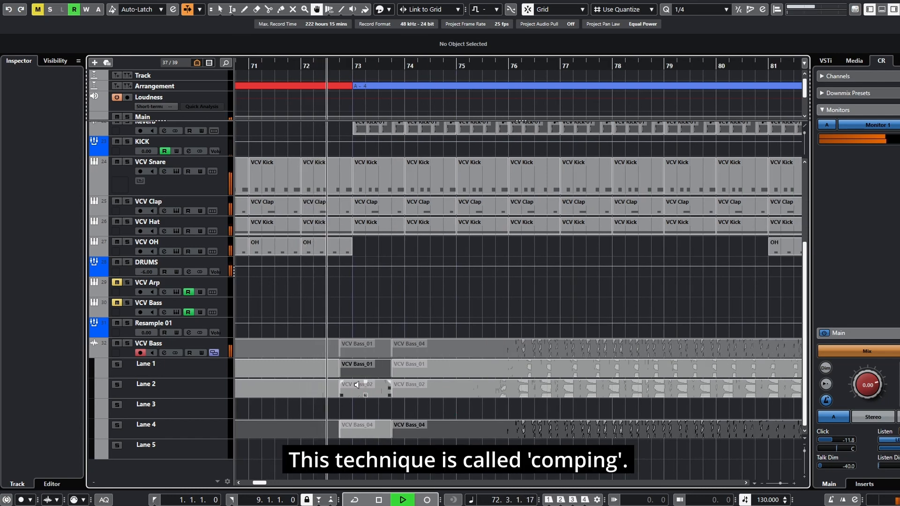
pyautogui.click(378, 374)
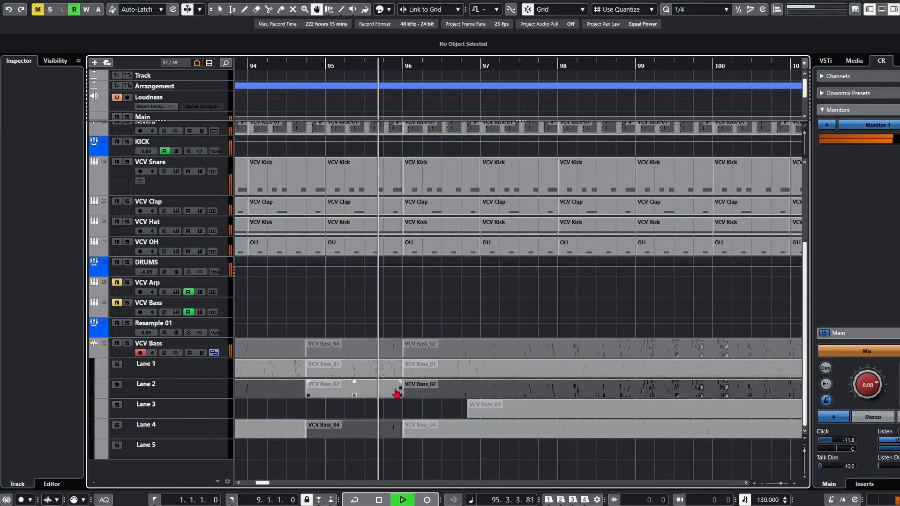
pyautogui.click(422, 427)
# Try the Lane 3 take in the comp from bar 99 to just past bar 100, and switch the section back to Lane 4
pyautogui.scroll(-2, 398, 404)
pyautogui.hscroll(3, 375, 414)
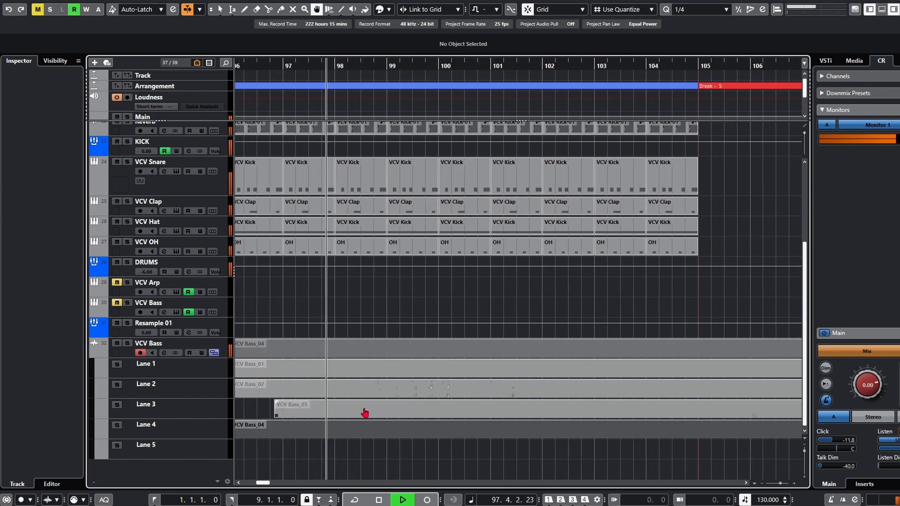
pyautogui.moveTo(388, 415); pyautogui.dragTo(451, 418)
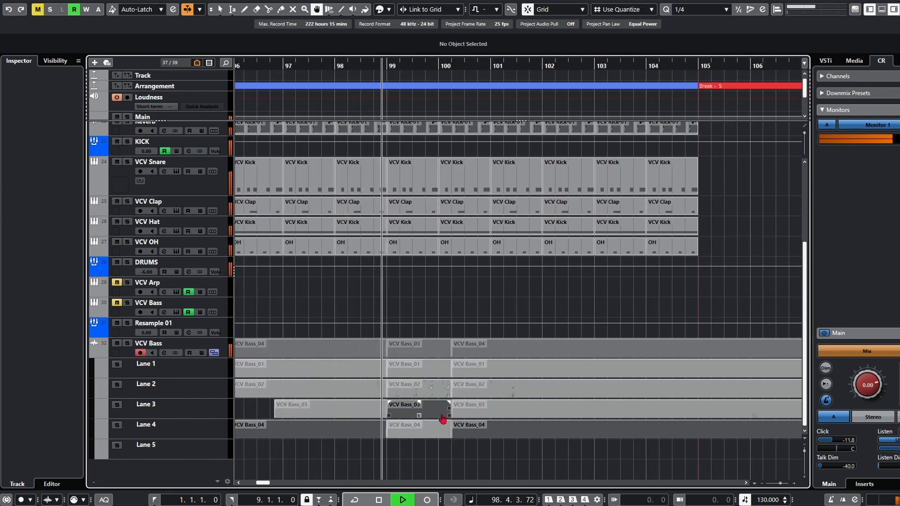
pyautogui.click(404, 432)
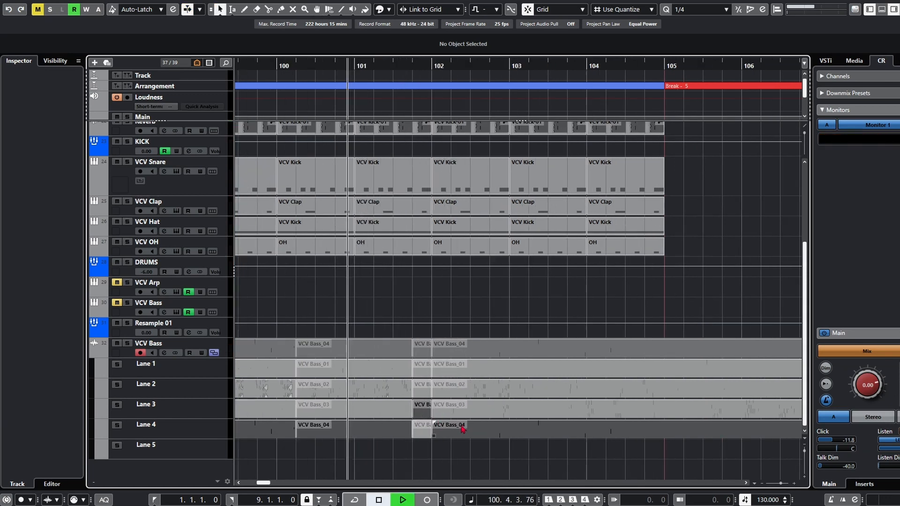
# Use the Lane 1 take for the short VCV Bass comp section just before bar 102 and audition the change
pyautogui.press('f')
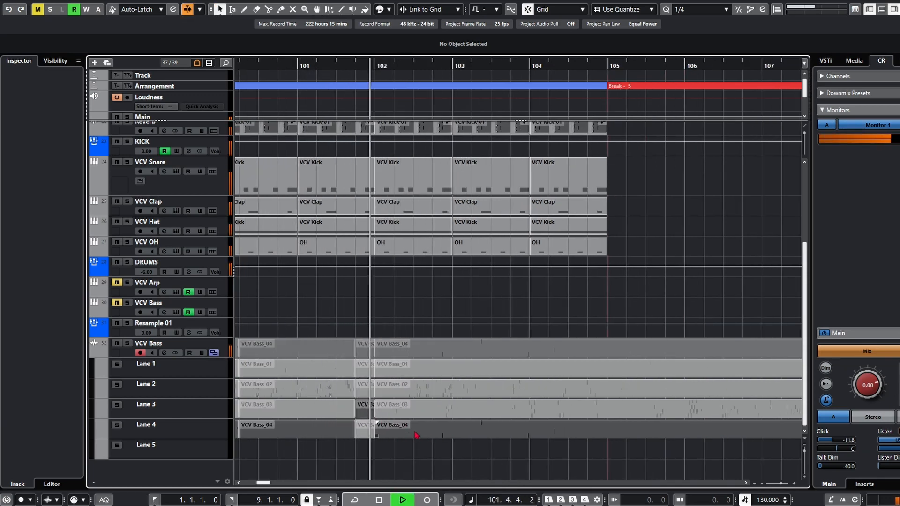
pyautogui.click(358, 414)
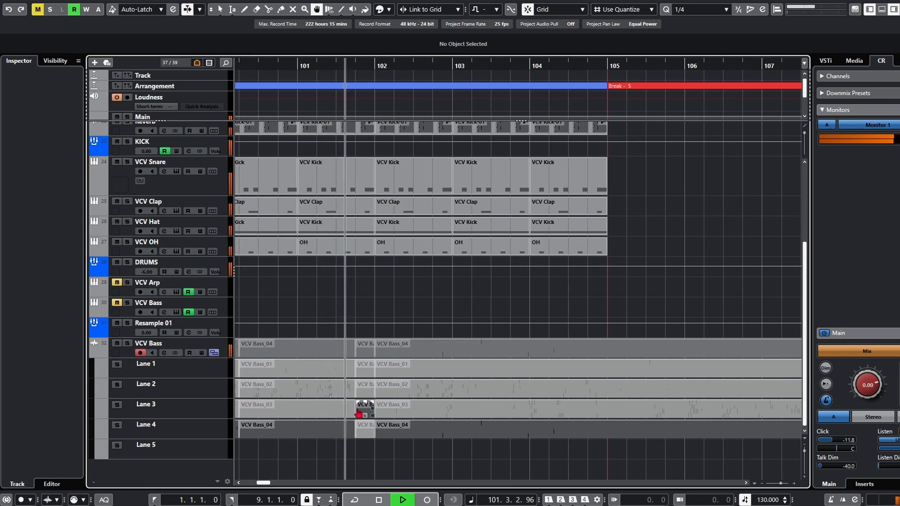
pyautogui.scroll(3, 358, 413)
pyautogui.scroll(-3, 371, 413)
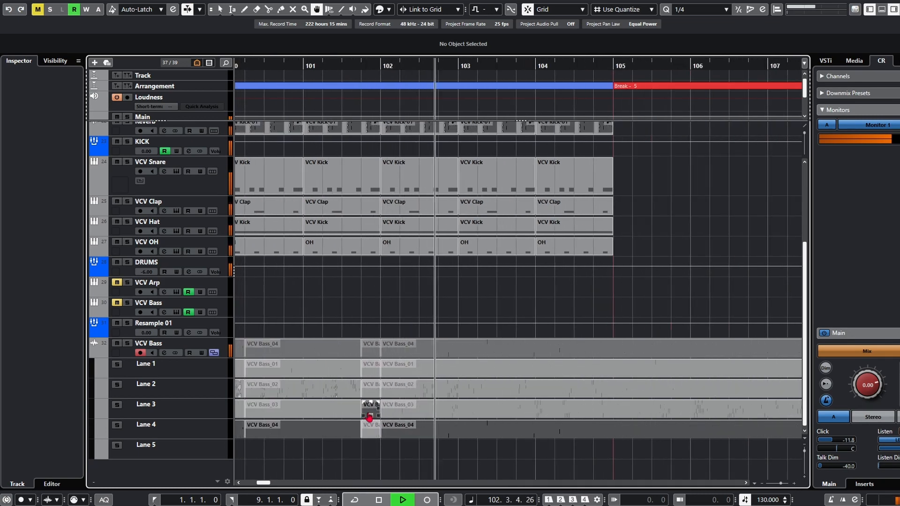
pyautogui.click(371, 372)
pyautogui.press('space')
pyautogui.press('space')
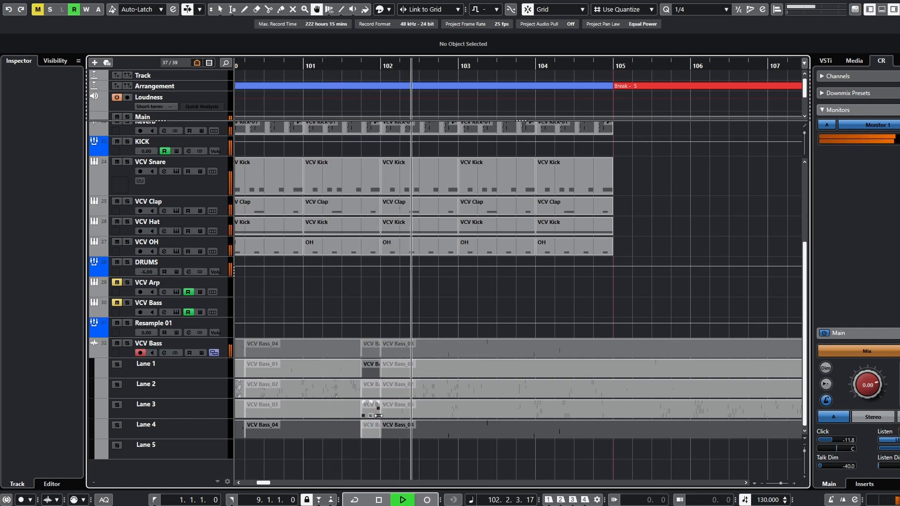
# Audition the comped VCV Bass takes through Drop 7 from about bar 121 to bar 129, and close the VCV Bass plug-in window
pyautogui.scroll(-1, 373, 407)
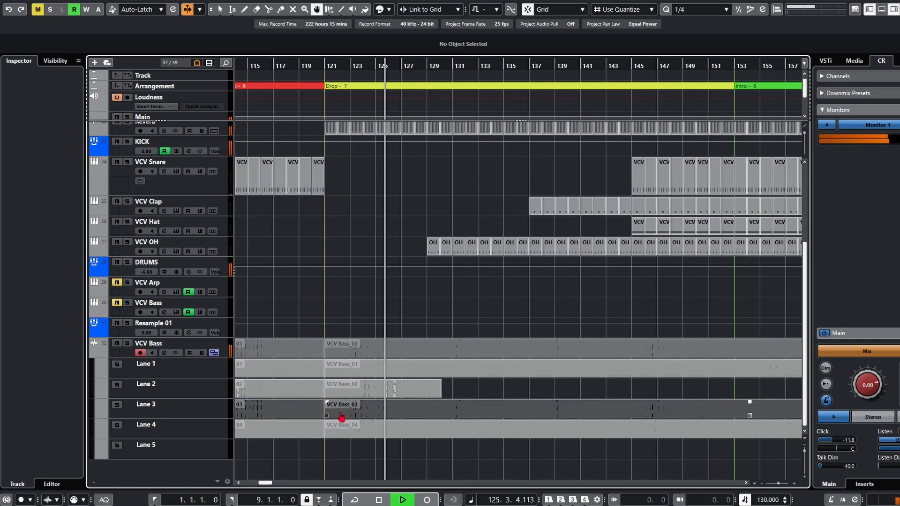
pyautogui.scroll(1, 344, 431)
pyautogui.scroll(-1, 352, 416)
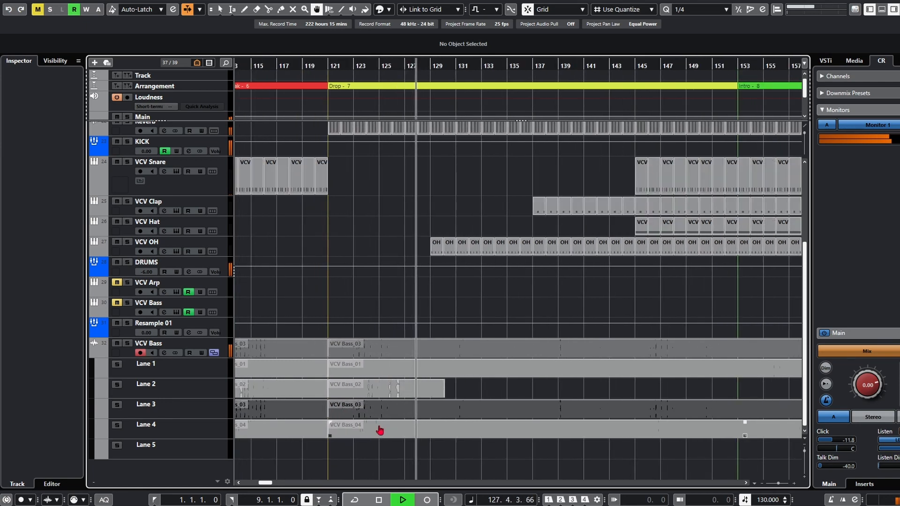
pyautogui.scroll(1, 378, 427)
pyautogui.scroll(2, 441, 431)
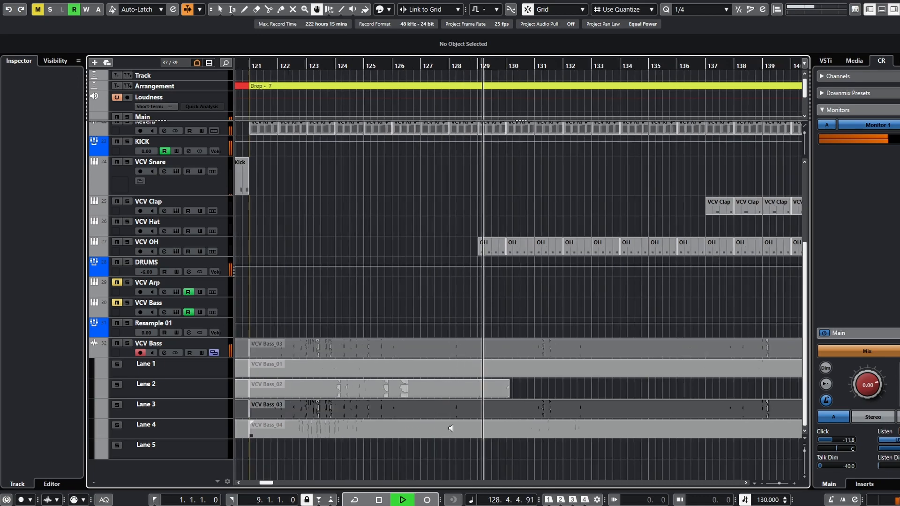
pyautogui.press('space')
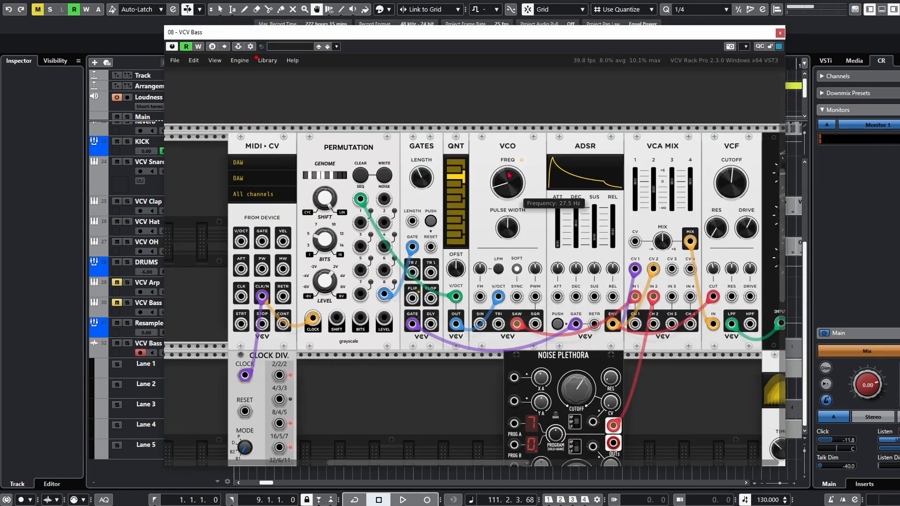
pyautogui.click(781, 34)
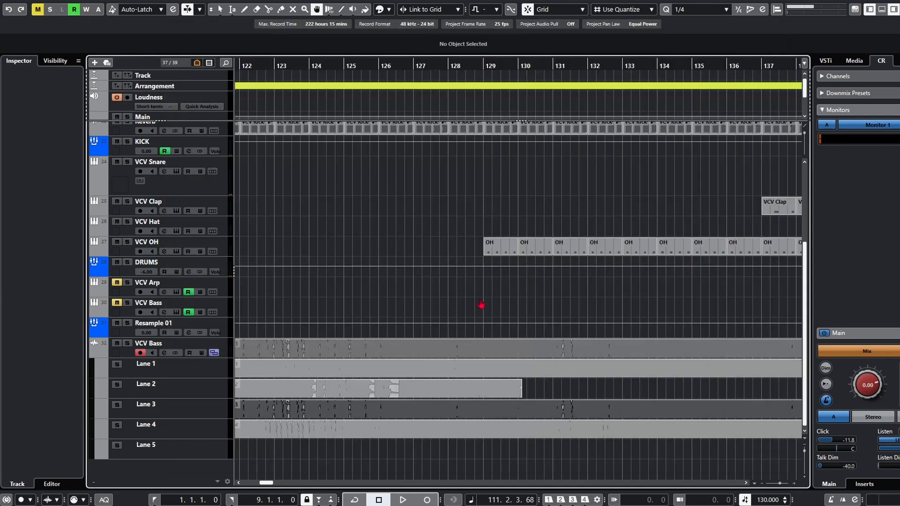
# Use the Lane 4 take in the VCV Bass comp from just before bar 137 onward and play it back
pyautogui.click(388, 454)
pyautogui.press('h')
pyautogui.press('space')
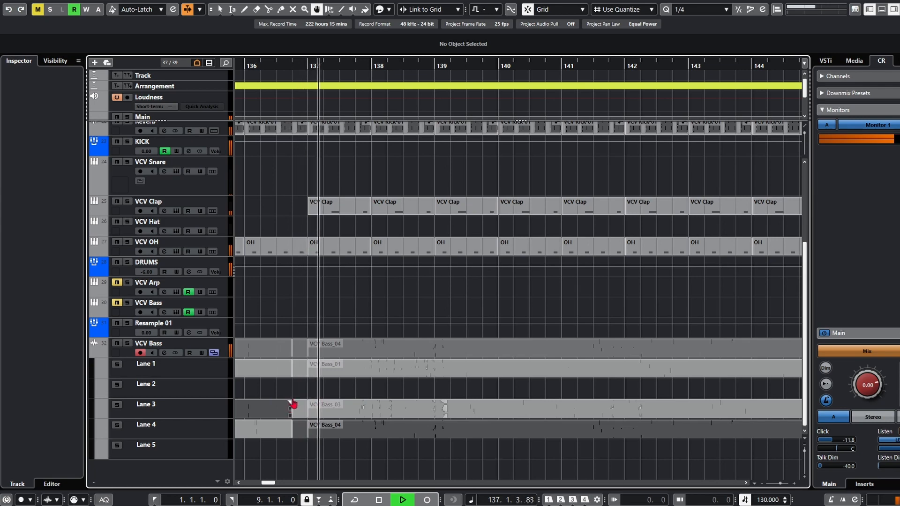
# Collapse the VCV Bass take lanes, show the whole arrangement and unmute the VCV Arp track
pyautogui.press('g')
pyautogui.press('g')
pyautogui.press('g')
pyautogui.press('g')
pyautogui.press('g')
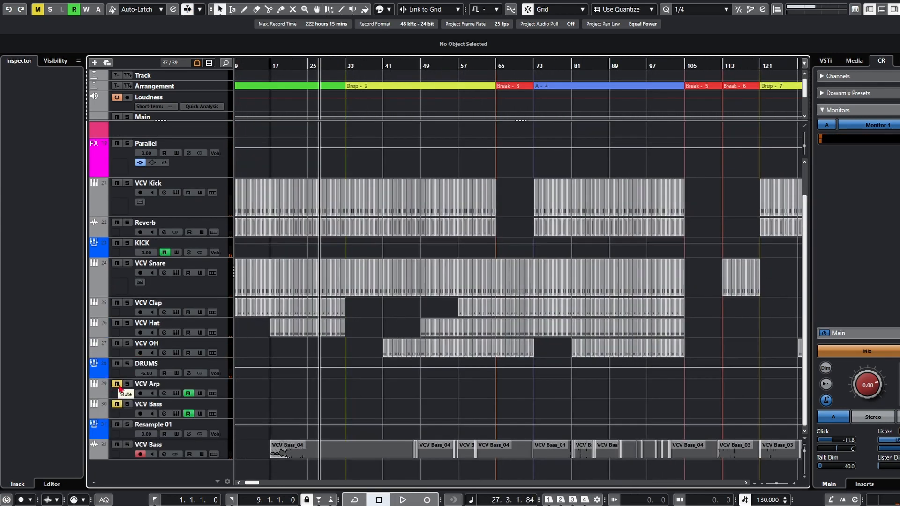
pyautogui.click(124, 393)
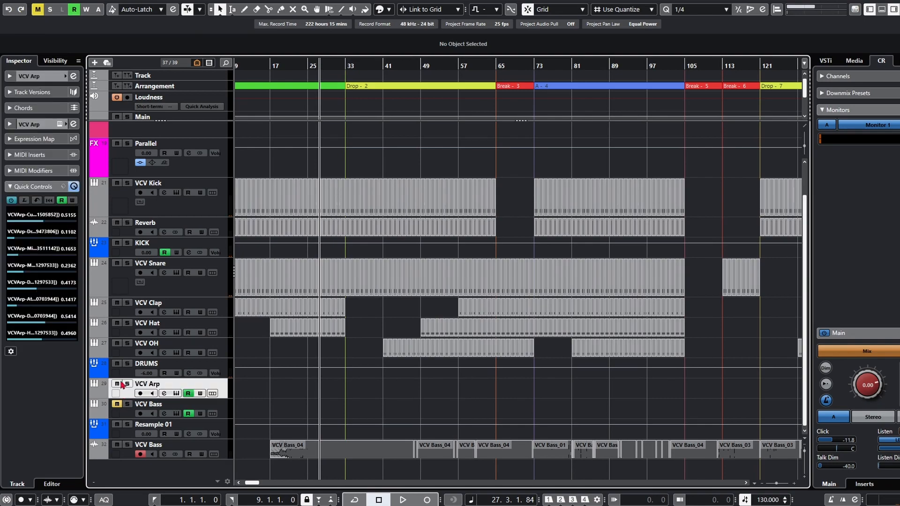
# Enable the low-cut filter in the VCV Arp channel EQ, set it to 100 Hz and choose a steeper slope
pyautogui.click(165, 394)
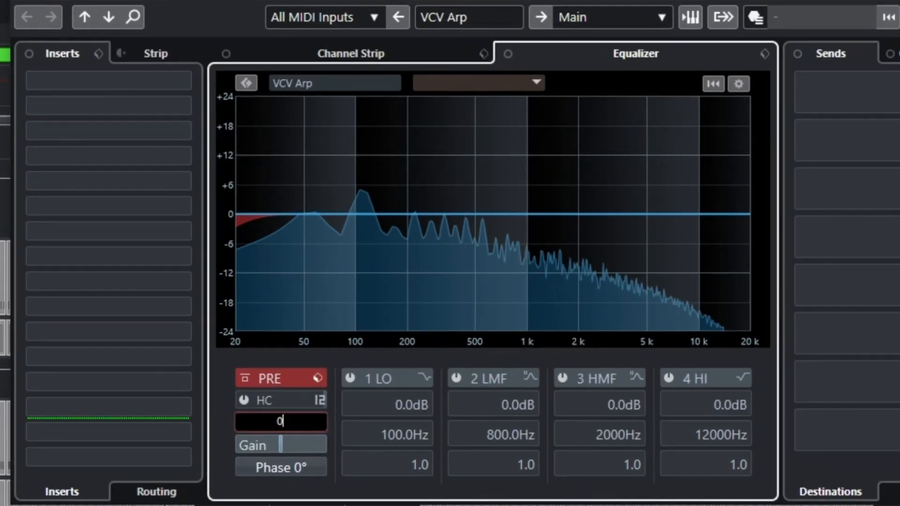
pyautogui.press('Return')
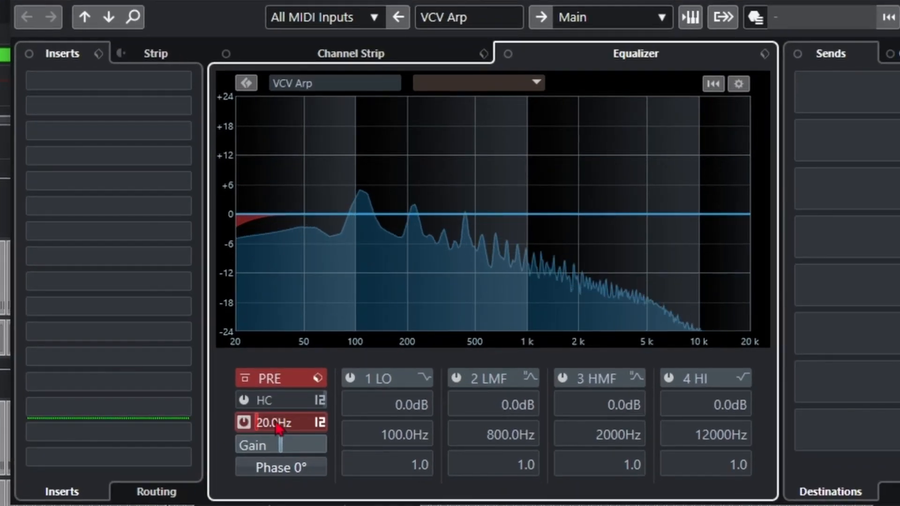
pyautogui.doubleClick(282, 421)
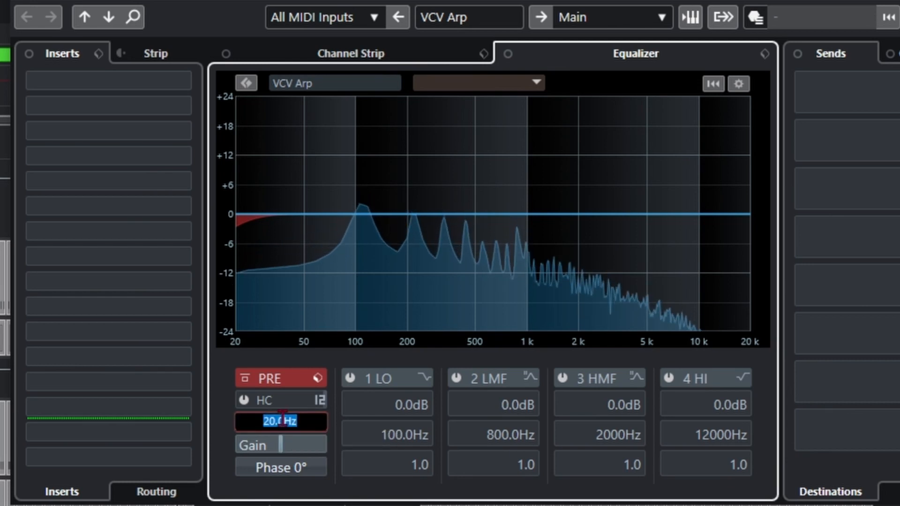
pyautogui.write('100')
pyautogui.press('Return')
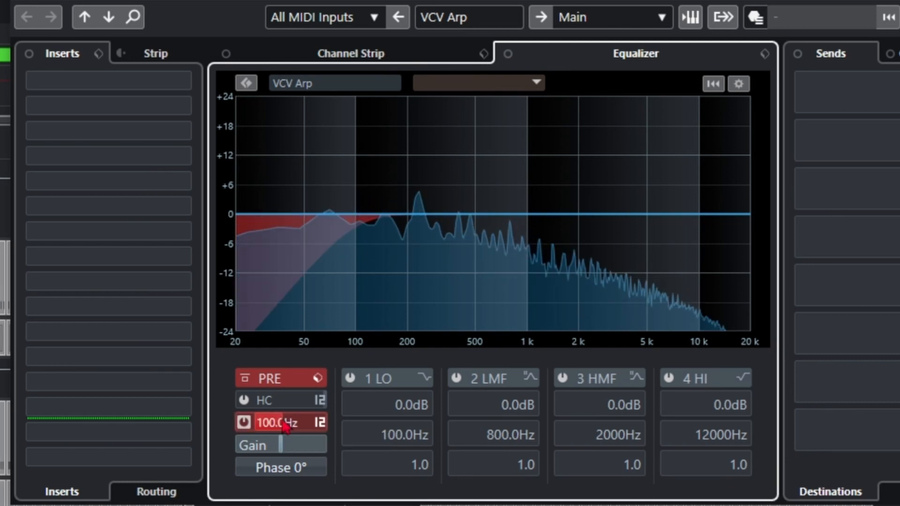
pyautogui.click(319, 424)
pyautogui.click(340, 471)
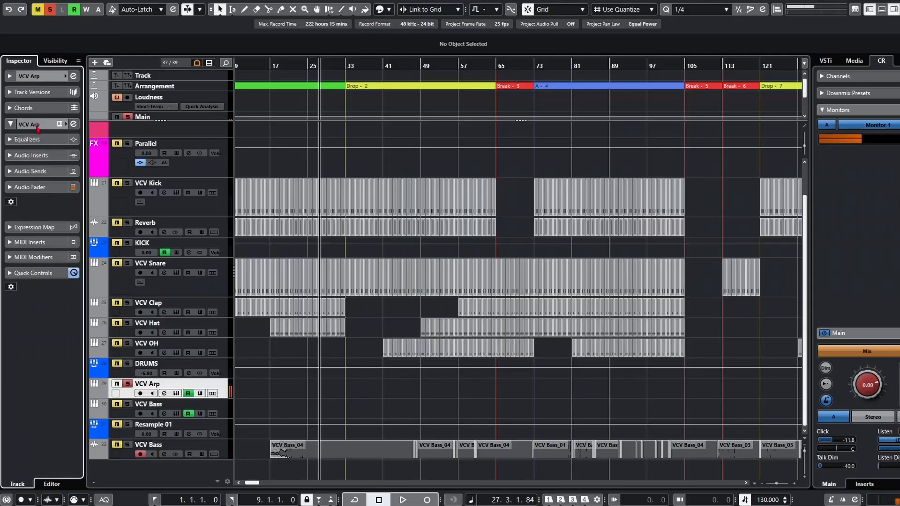
# Insert FabFilter Pro-Q 3 on the VCV Arp channel and cut about 3 dB with a bell band at about 120 Hz
pyautogui.click(45, 179)
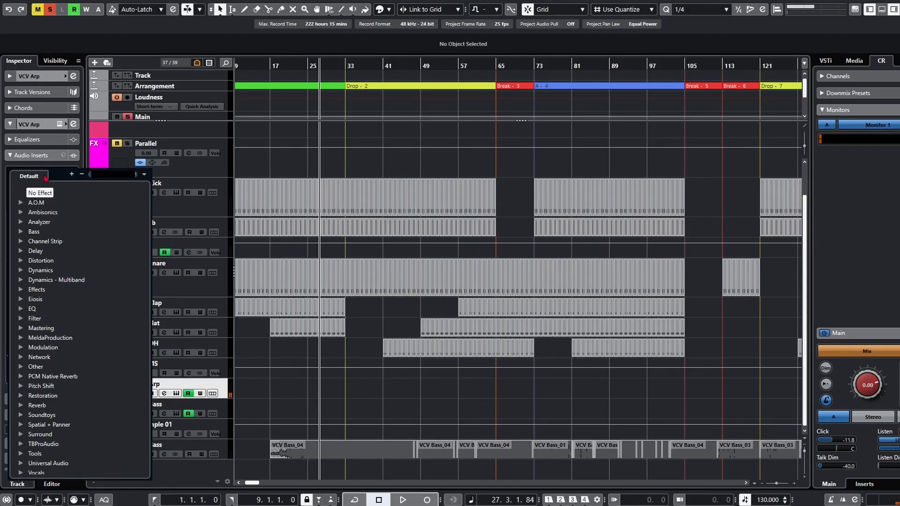
pyautogui.write('pro')
pyautogui.click(59, 240)
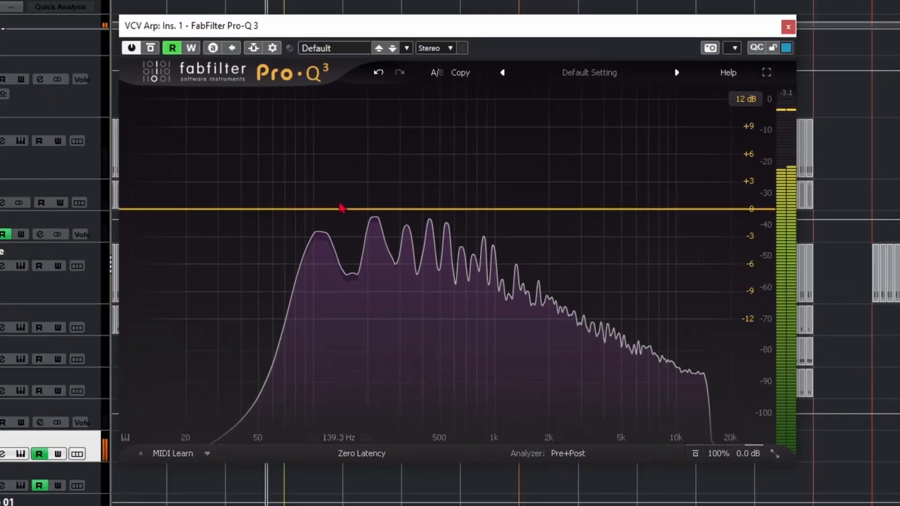
pyautogui.moveTo(341, 207); pyautogui.dragTo(342, 180)
pyautogui.scroll(3, 304, 109)
pyautogui.moveTo(306, 109); pyautogui.dragTo(330, 133)
pyautogui.moveTo(305, 399)
pyautogui.moveTo(301, 395); pyautogui.dragTo(310, 497)
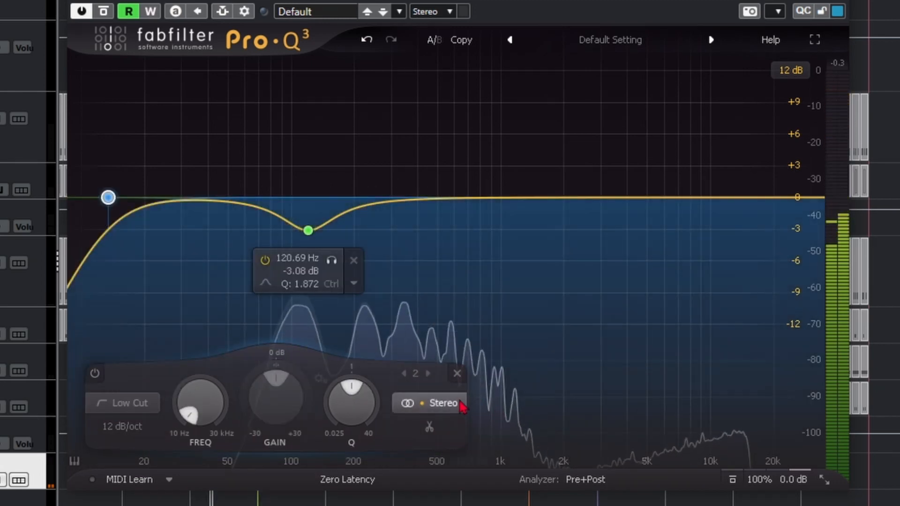
# Change the stereo placement of the Pro-Q 3 low-cut band and raise its cutoff frequency
pyautogui.click(460, 403)
pyautogui.click(455, 382)
pyautogui.moveTo(151, 146); pyautogui.dragTo(403, 150)
pyautogui.moveTo(291, 406); pyautogui.dragTo(300, 405)
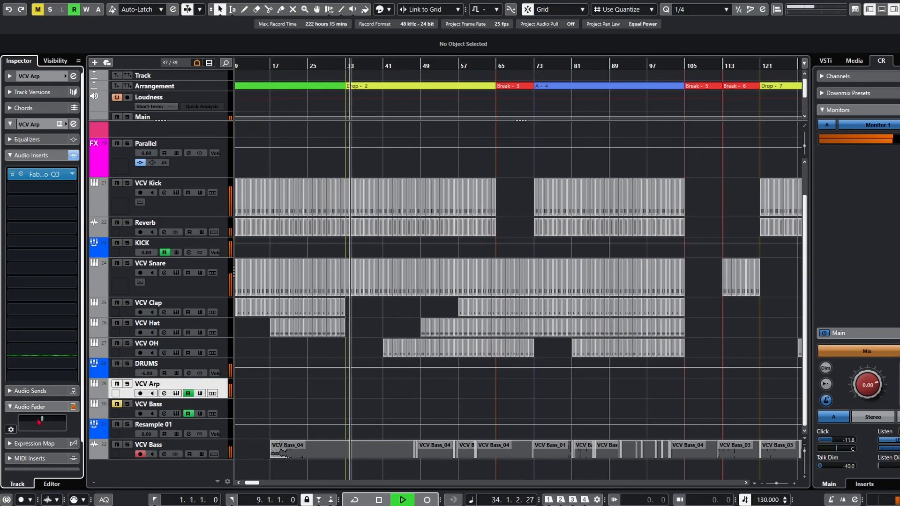
# Set the VCV Arp channel volume to -2.90 dB and audition it with the full mix around bars 38 to 41
pyautogui.click(47, 415)
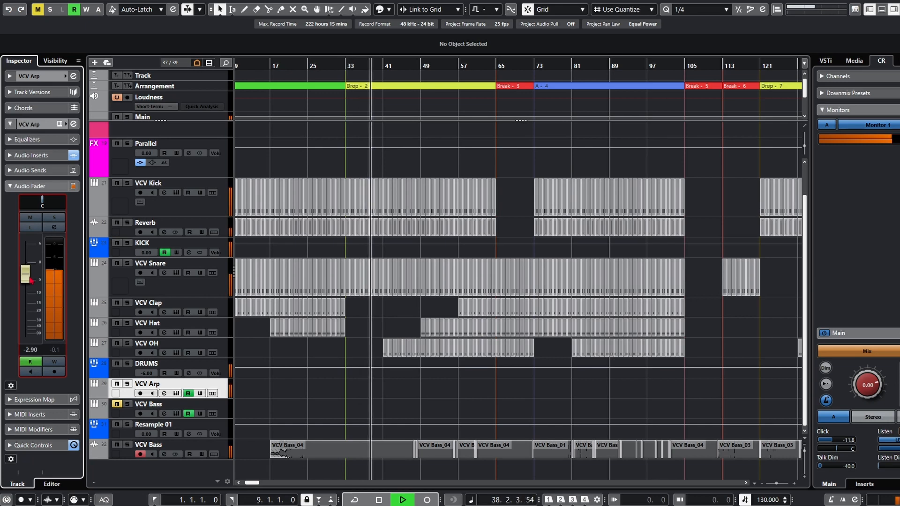
pyautogui.click(27, 188)
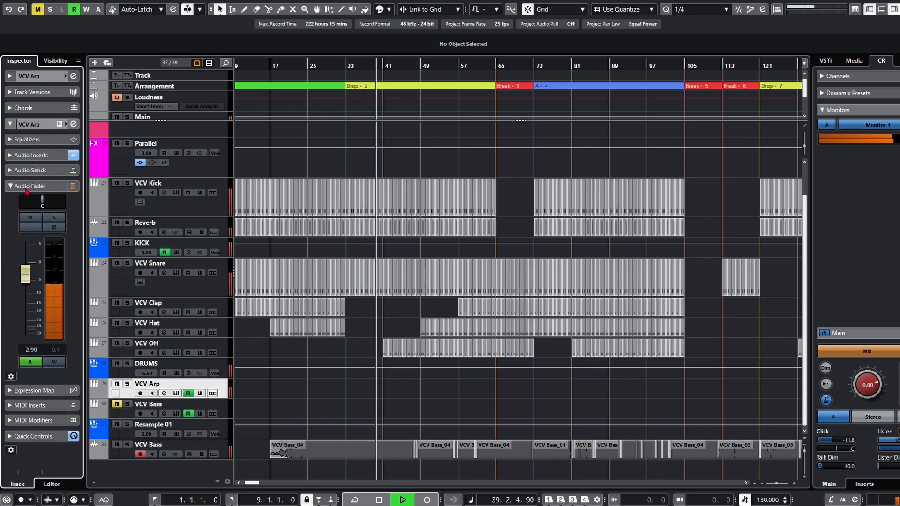
pyautogui.scroll(2, 443, 391)
pyautogui.scroll(-1, 417, 392)
pyautogui.scroll(-4, 429, 391)
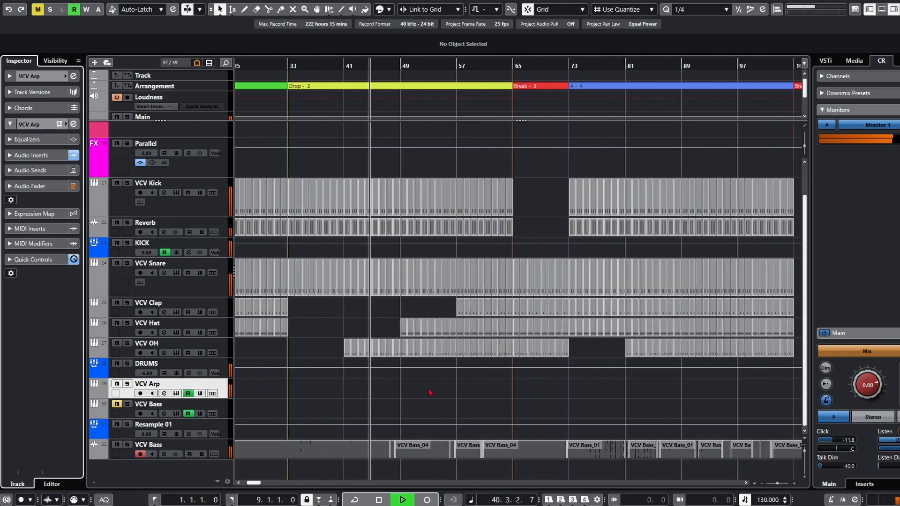
pyautogui.press('h')
pyautogui.press('h')
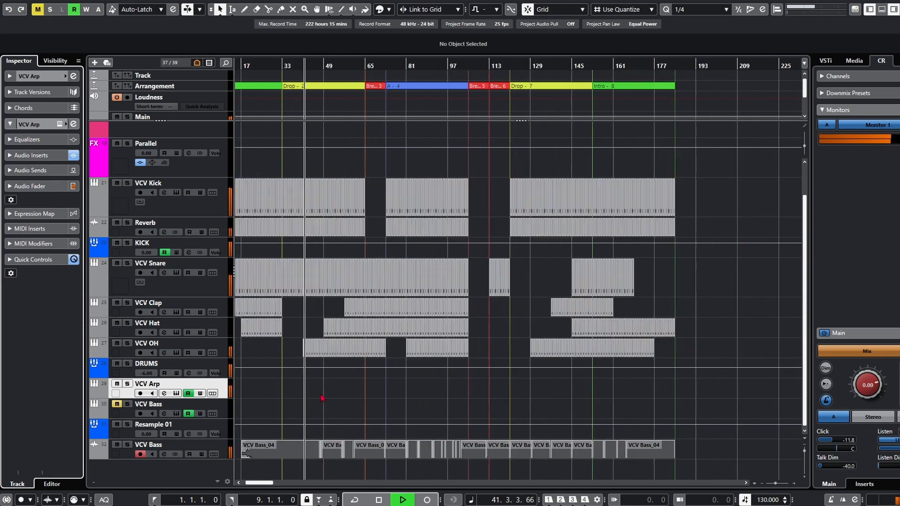
pyautogui.press('space')
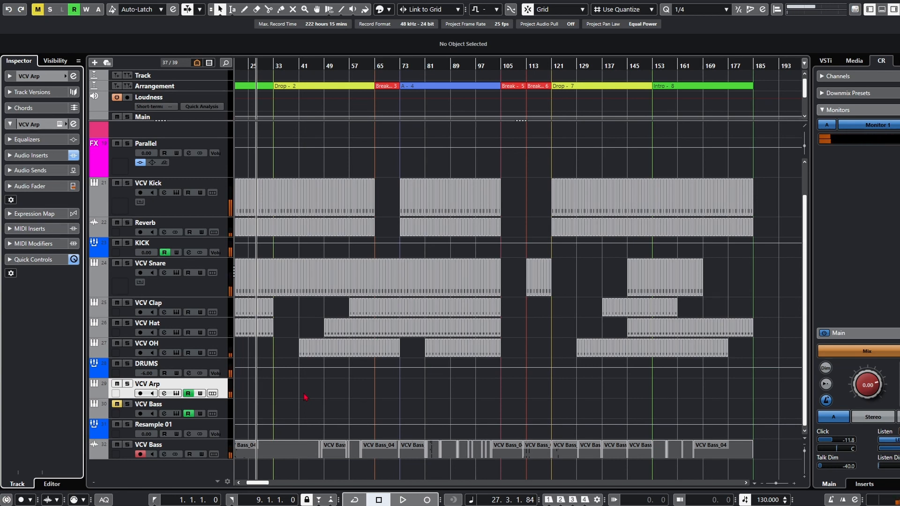
pyautogui.hscroll(-1, 332, 419)
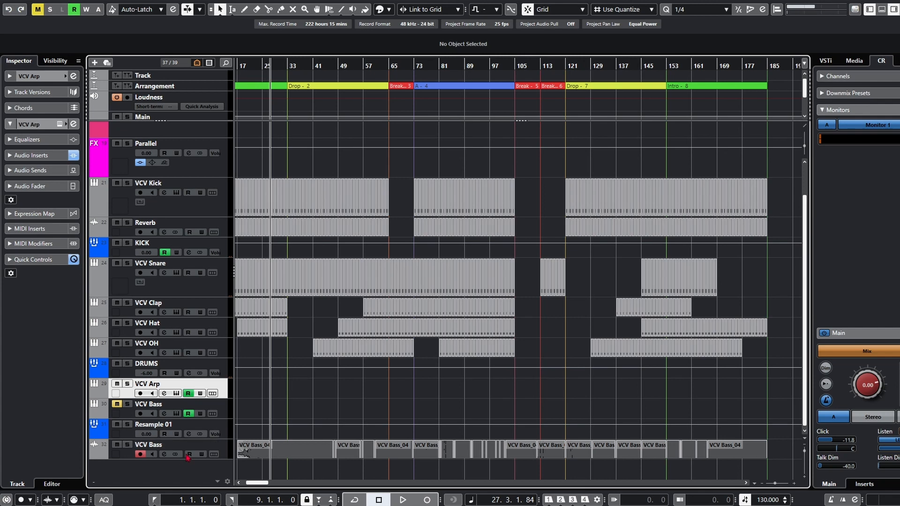
pyautogui.moveTo(342, 404); pyautogui.dragTo(370, 404)
pyautogui.press('g')
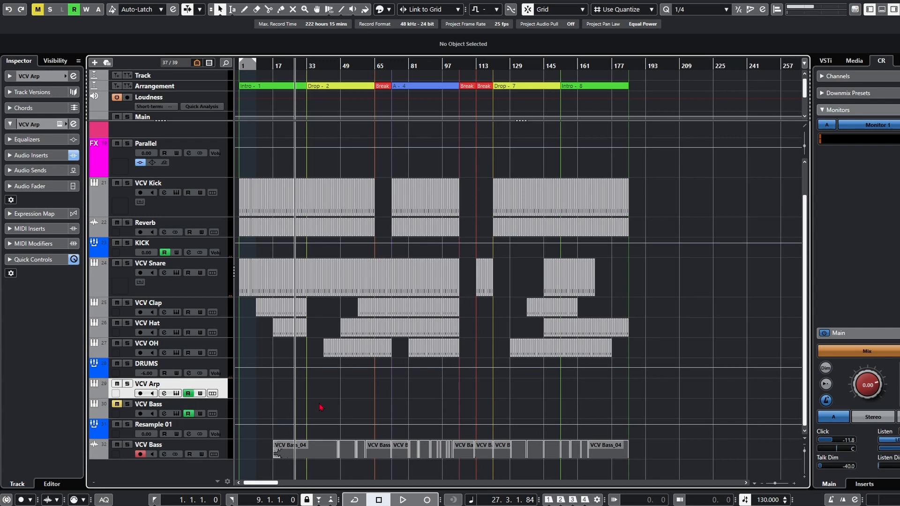
pyautogui.scroll(1, 319, 406)
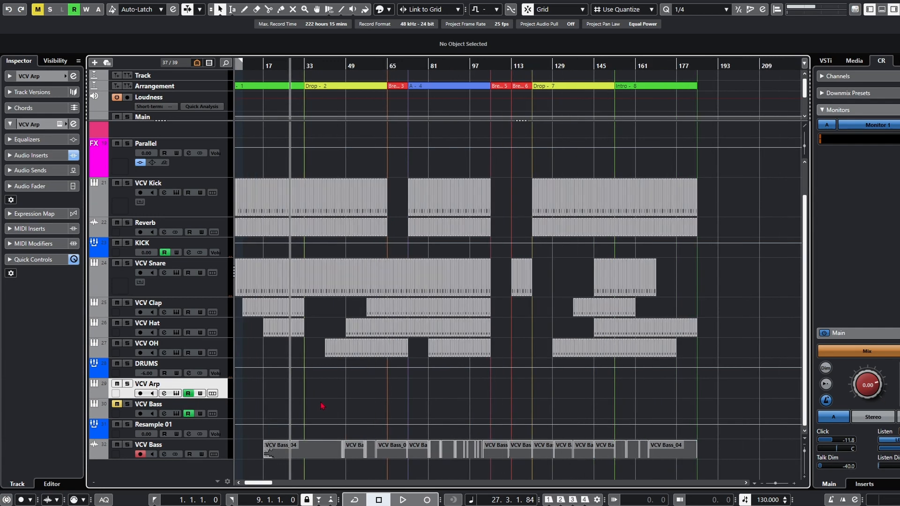
pyautogui.hscroll(-1, 413, 404)
pyautogui.scroll(-3, 412, 400)
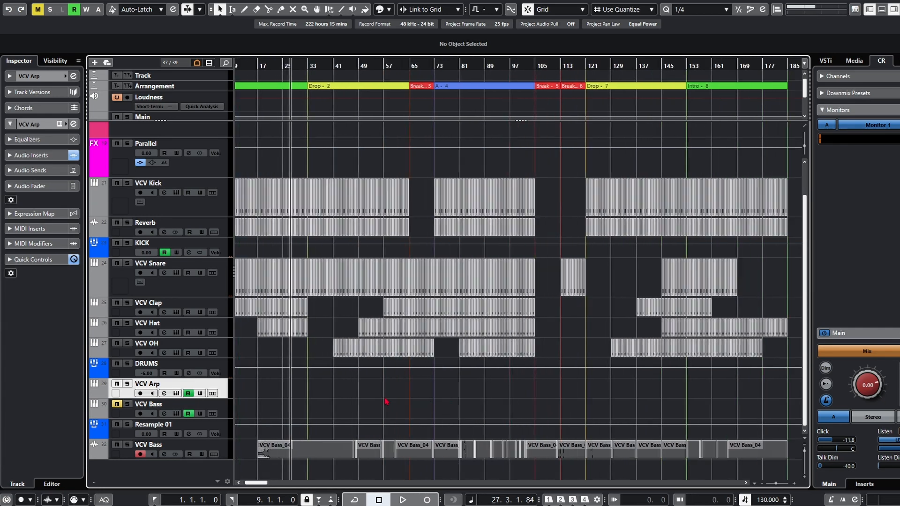